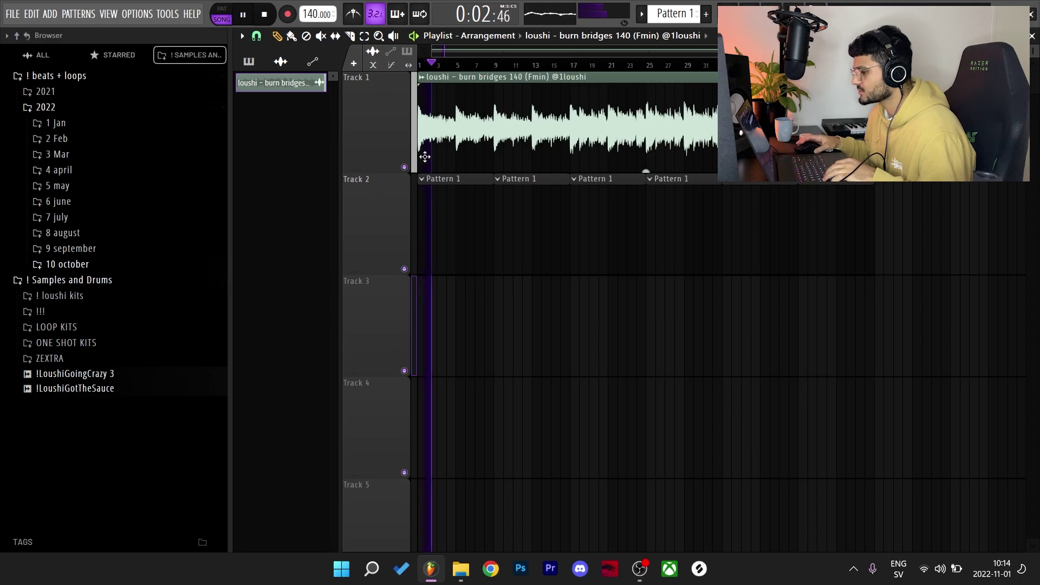
Open the Distra Drumkit in the sample browser, add its Beta HH hi-hat and check the channel's sampler settings.
left_click(45, 107)
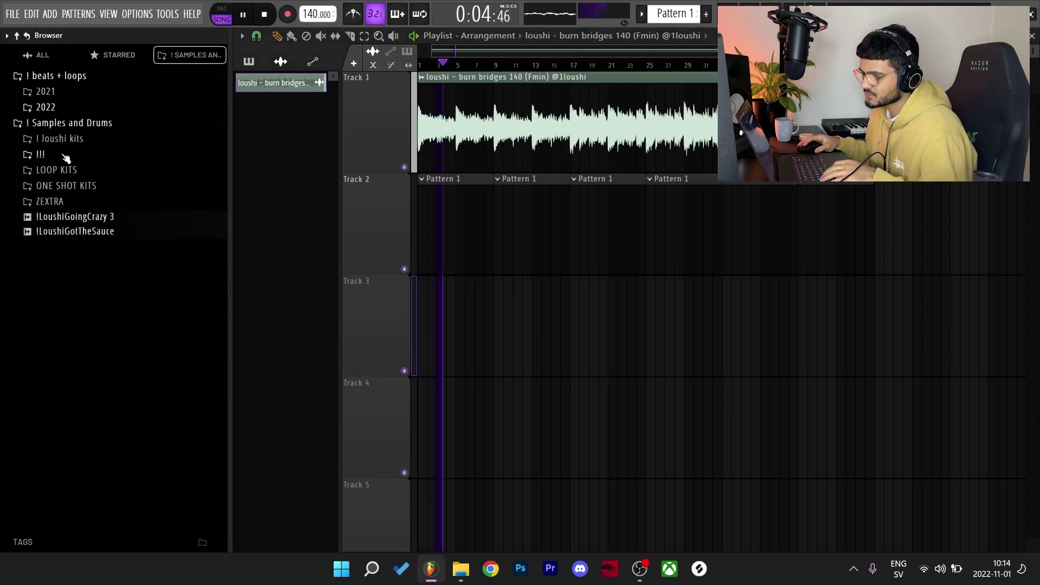
left_click(39, 154)
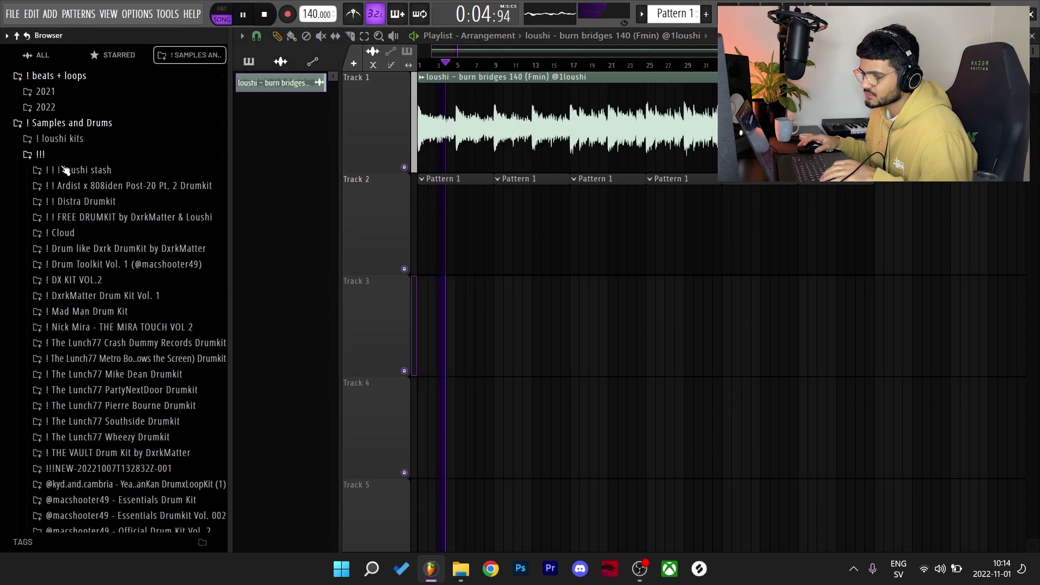
left_click(93, 201)
scroll(119, 287, "down", 3)
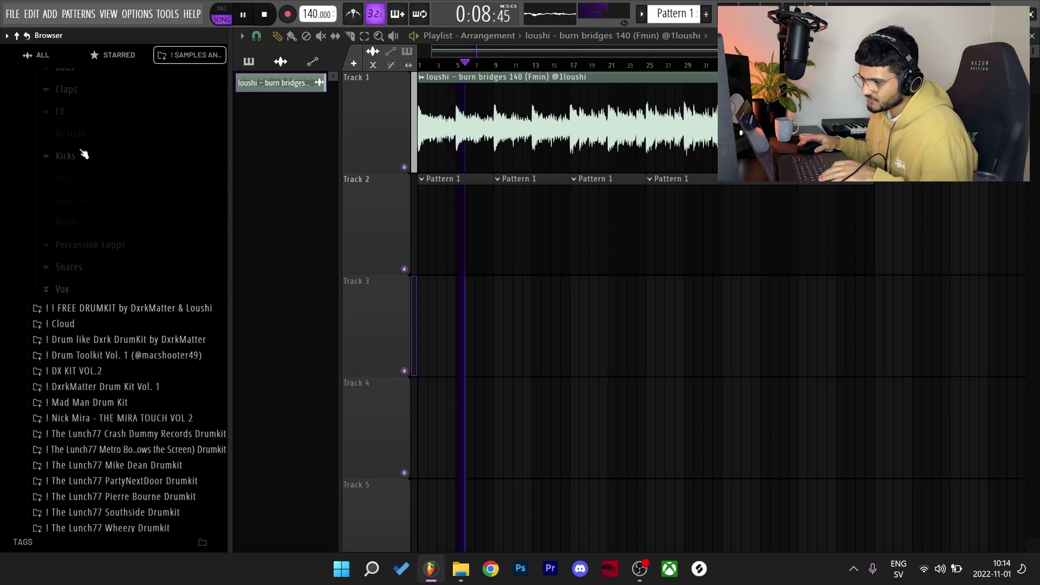
scroll(82, 272, "up", 2)
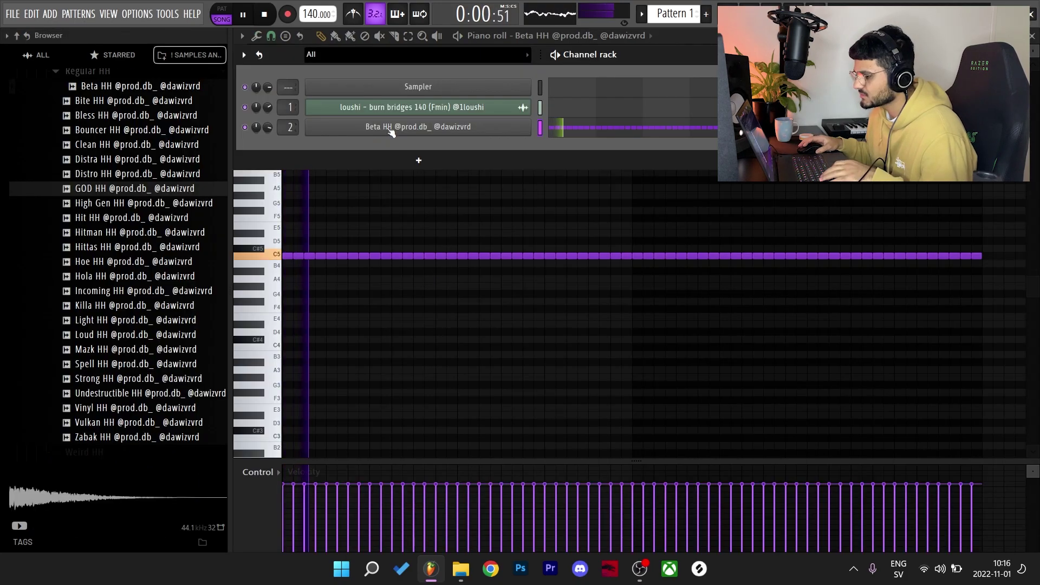
left_click(391, 130)
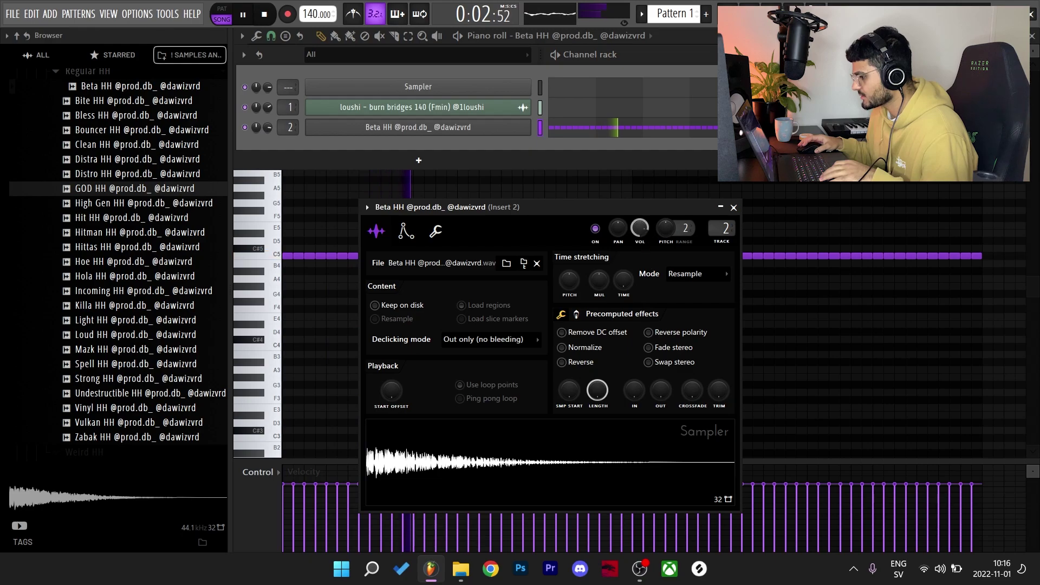
left_click(733, 208)
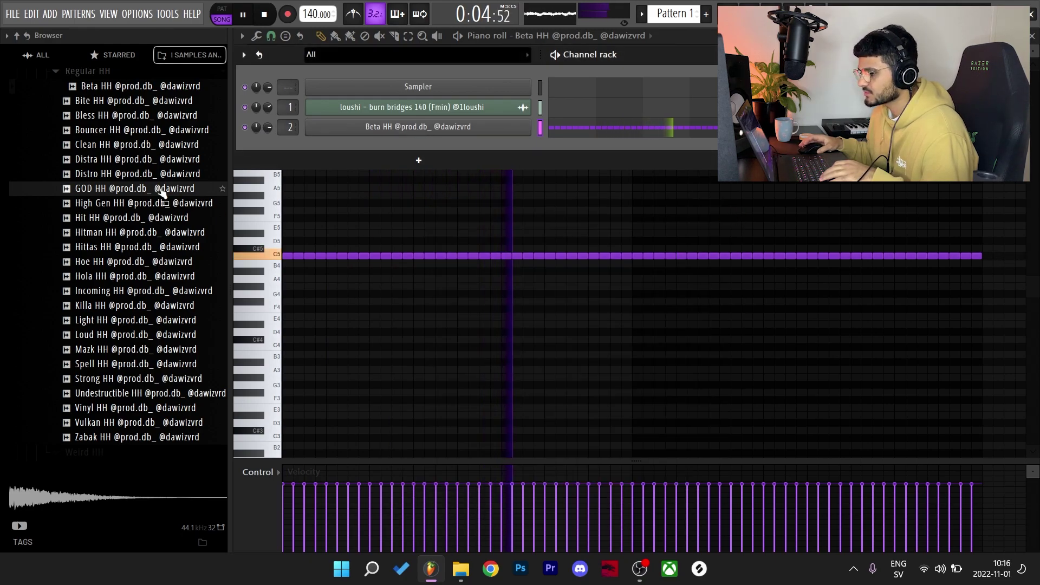
Audition the Distra Drumkit's claps and add Clean Clap as a new channel.
scroll(107, 271, "up", 5)
left_click(77, 120)
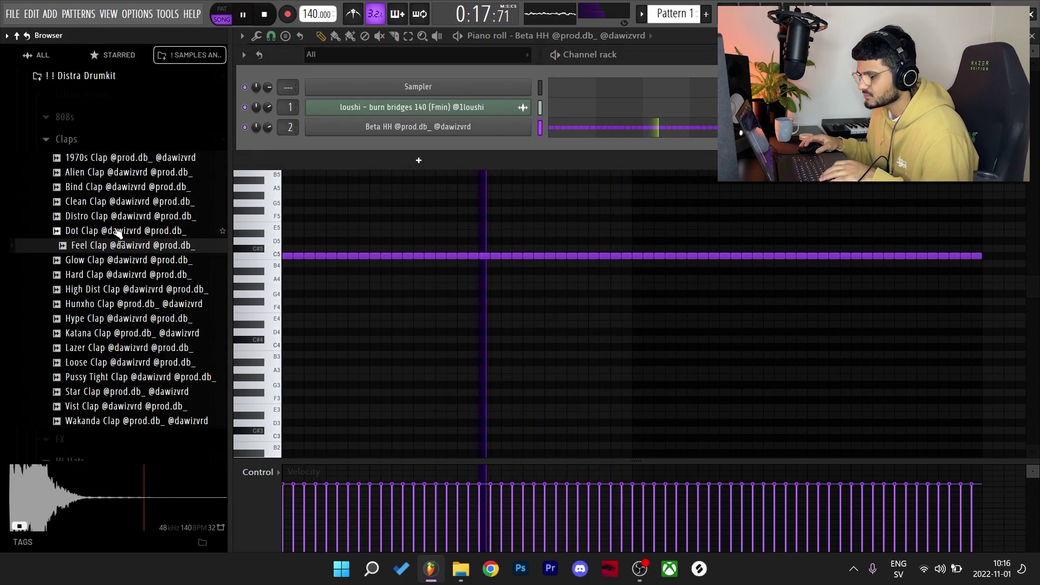
left_click(103, 202)
left_click_drag(103, 203, 280, 151)
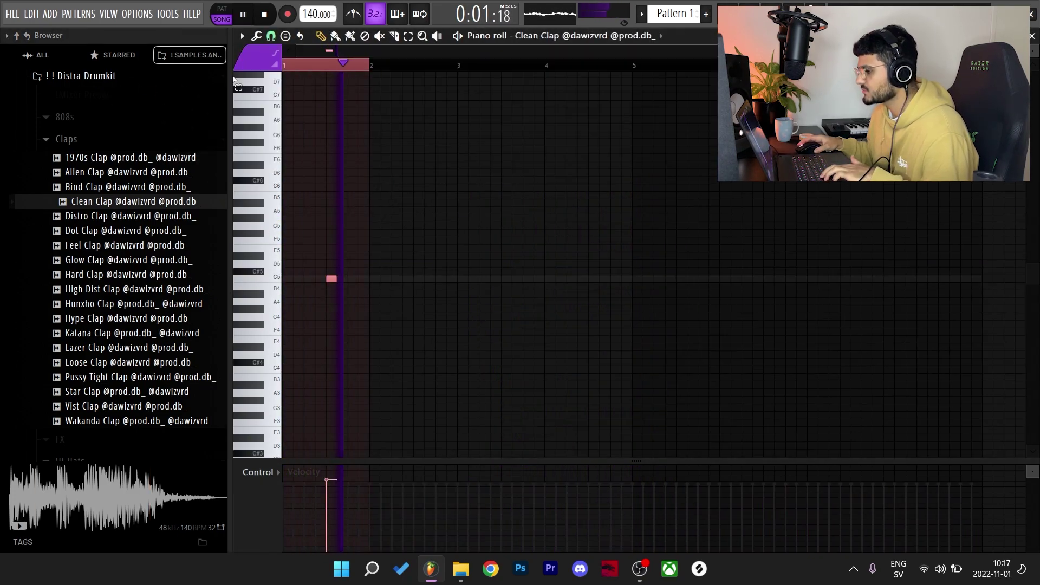
Repeat the first bar's clap note through bar 8 of the Clean Clap pattern.
key("ctrl+b")
key("ctrl+b")
key("ctrl+b")
key("ctrl+b")
key("ctrl+b")
key("ctrl+b")
key("ctrl+b")
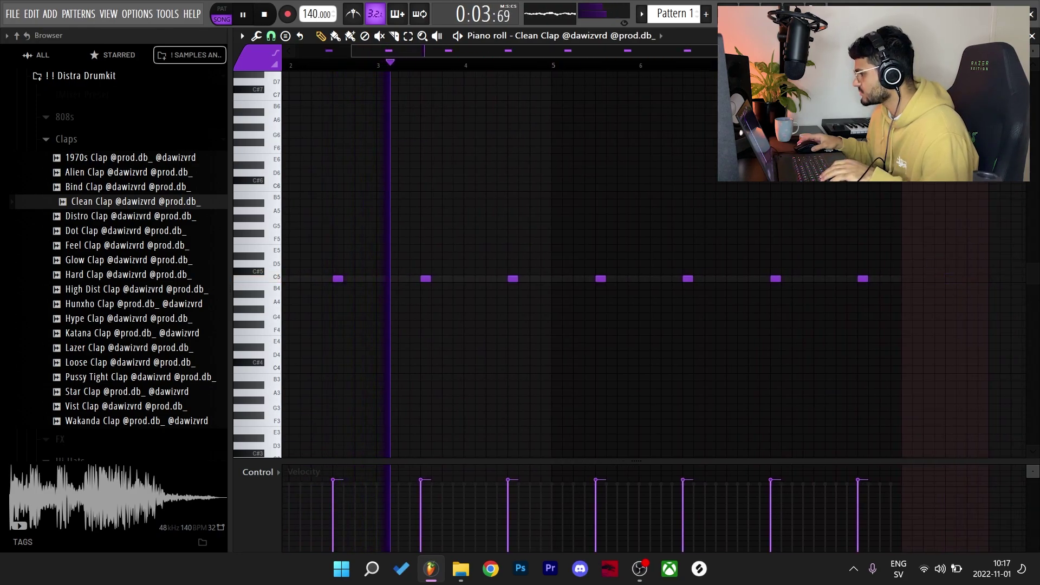
left_click(534, 374)
scroll(534, 374, "down", 1)
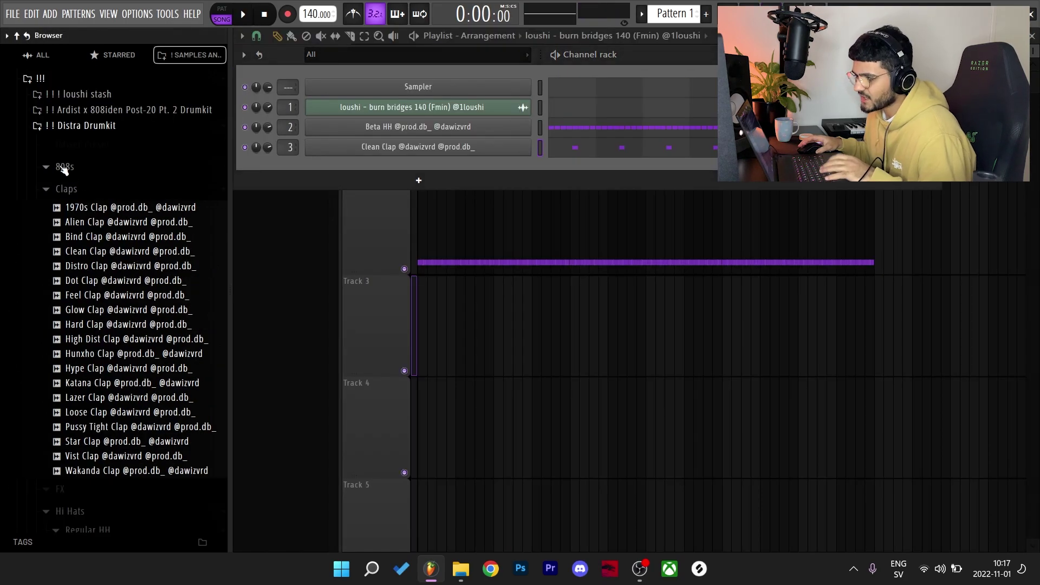
Audition the 808 samples in the Cloud Archives Drumkit and add 808 - puffy zay as a new channel.
left_click(74, 128)
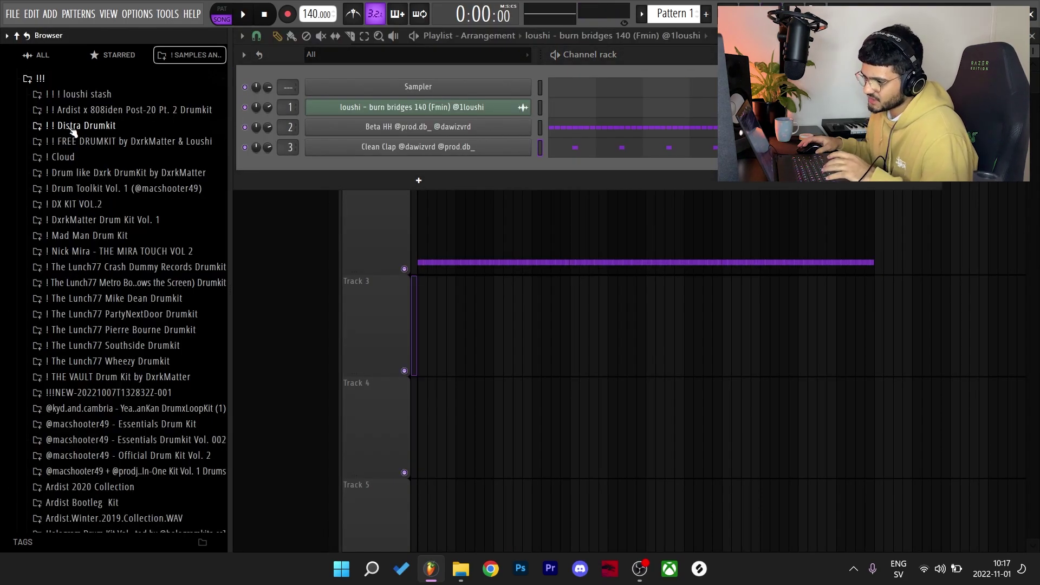
left_click(72, 132)
left_click(124, 293)
left_click(136, 277)
left_click(137, 263)
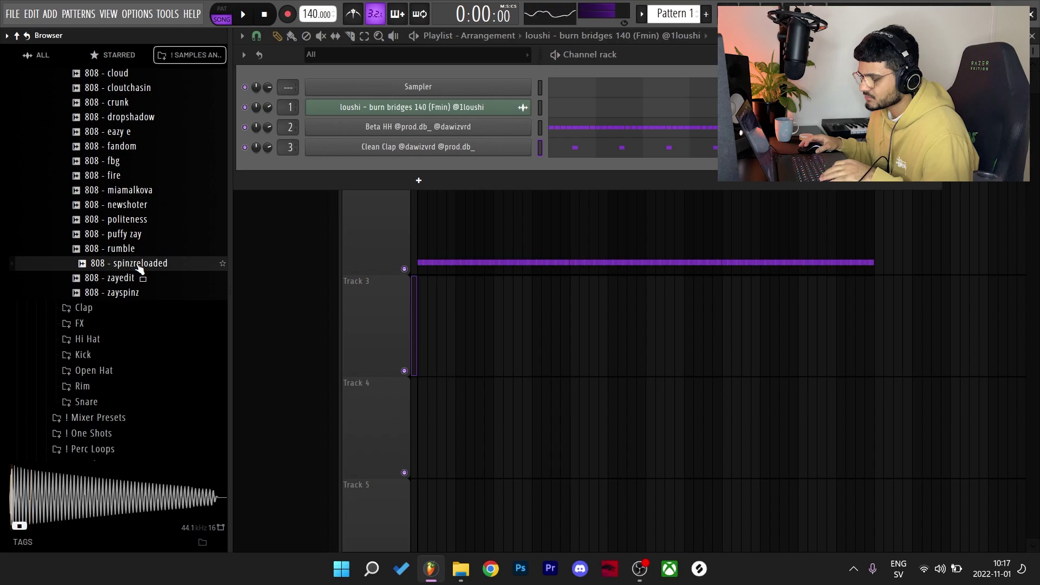
left_click(138, 248)
left_click(140, 234)
left_click_drag(439, 189, 436, 187)
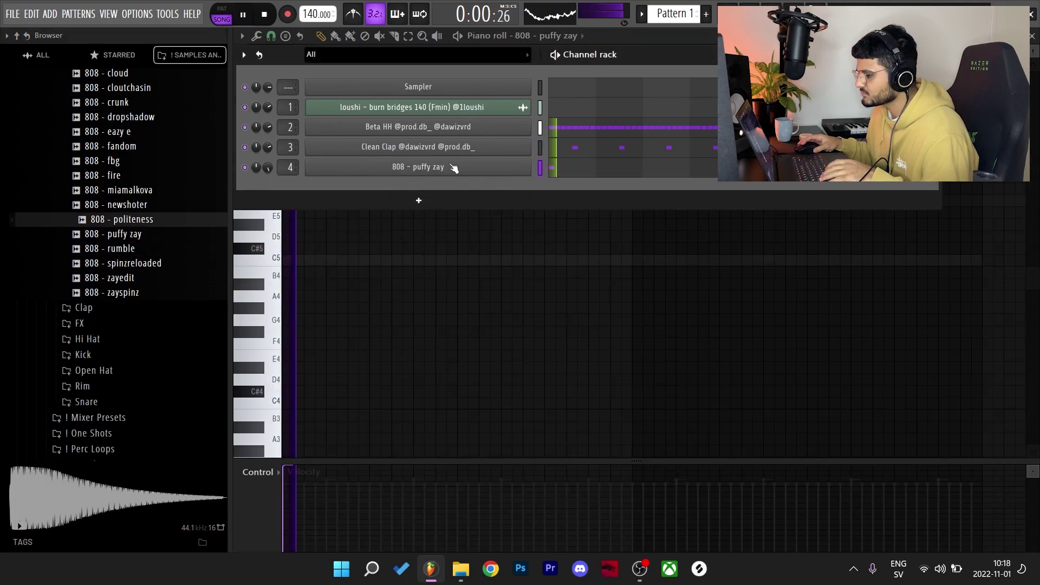
Normalize the 808 - puffy zay sample and play it back.
left_click(453, 168)
left_click(482, 244)
key("space")
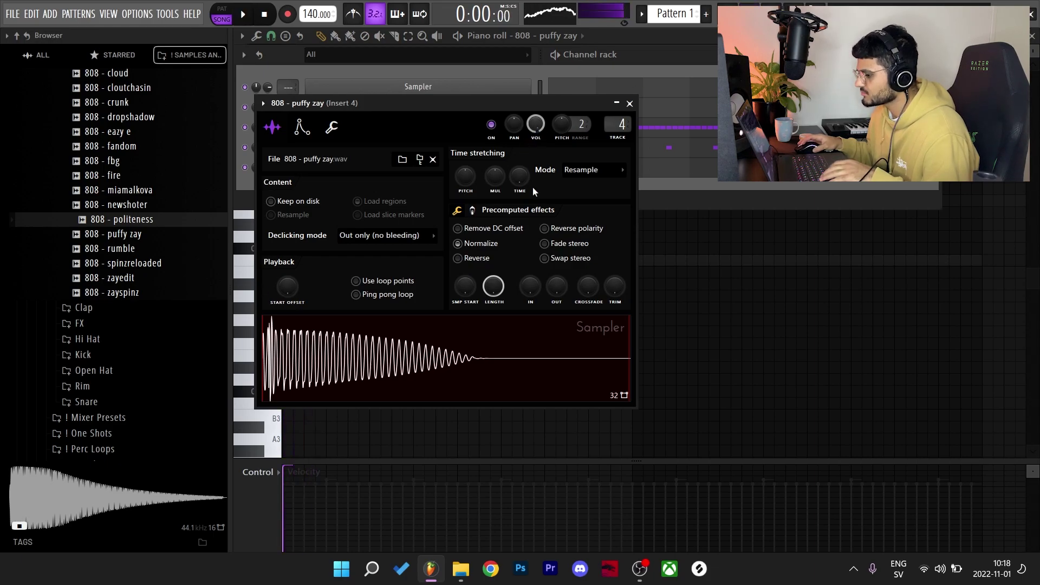
key("space")
Delete the extra F5 note from the 808 pattern and transpose the notes down two semitones to D#5.
right_click(387, 230)
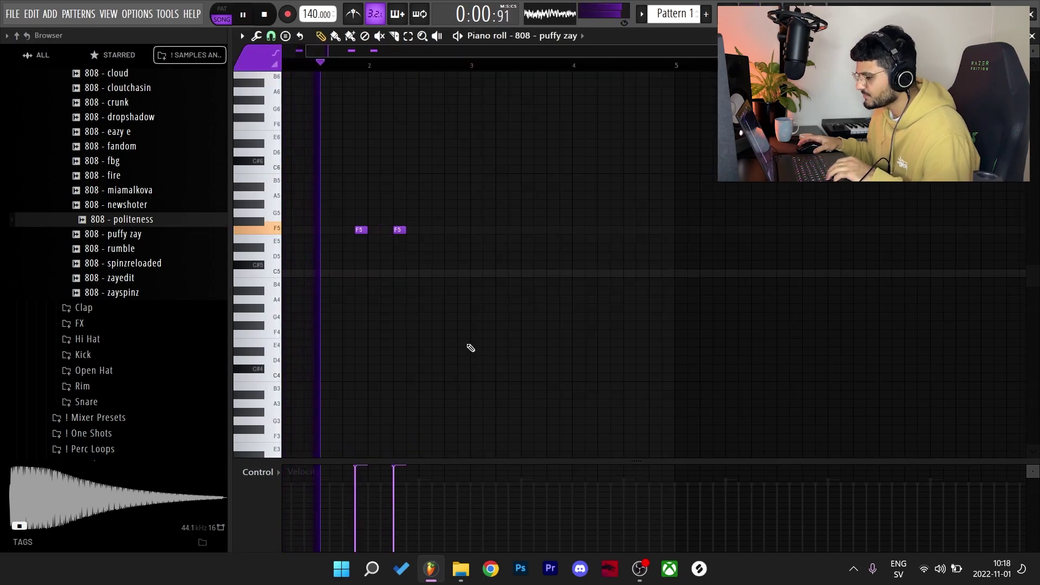
scroll(431, 311, "up", 1)
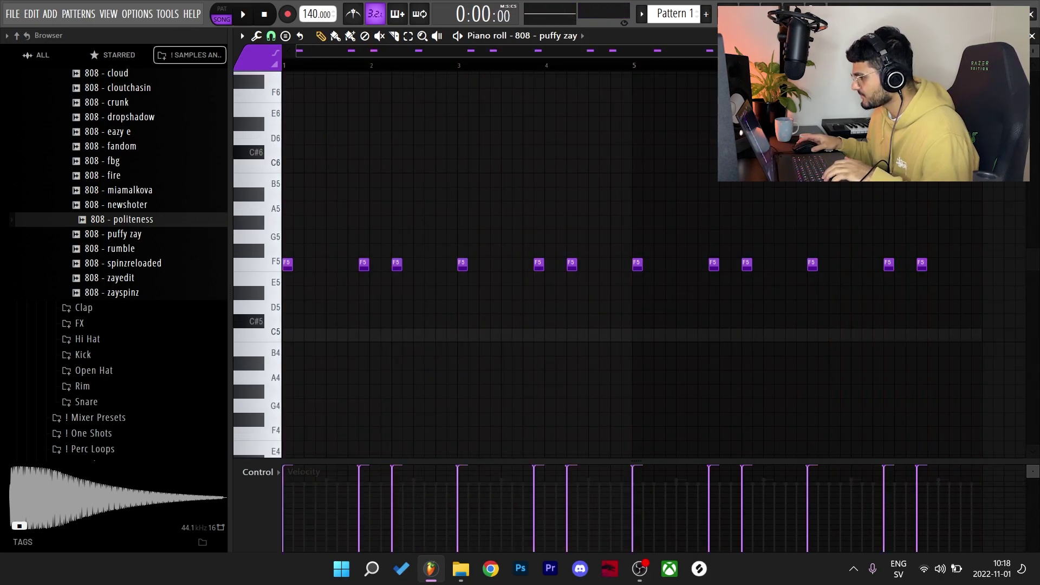
key("ctrl+d")
scroll(623, 264, "down", 2)
key("shift+Down")
key("shift+Down")
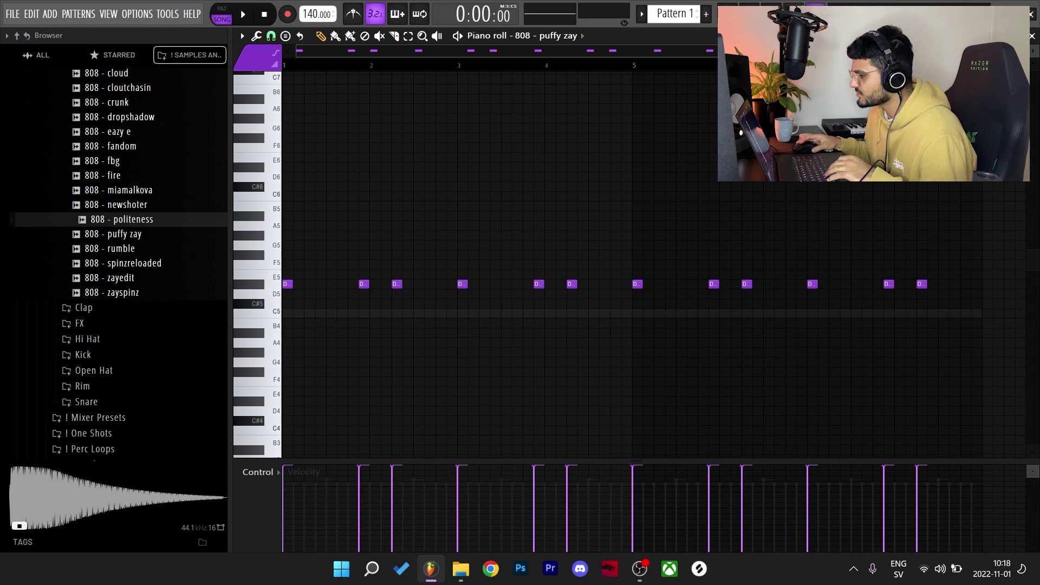
Set the burn bridges loop's time-stretching mode to Auto, lower its pitch and play the beat.
key("F6")
left_click(437, 107)
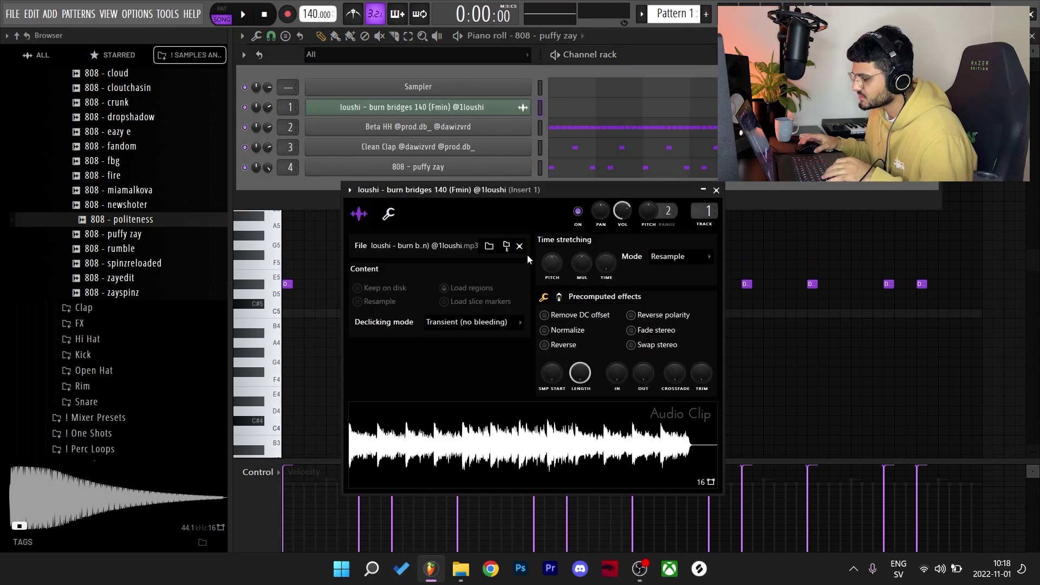
key("space")
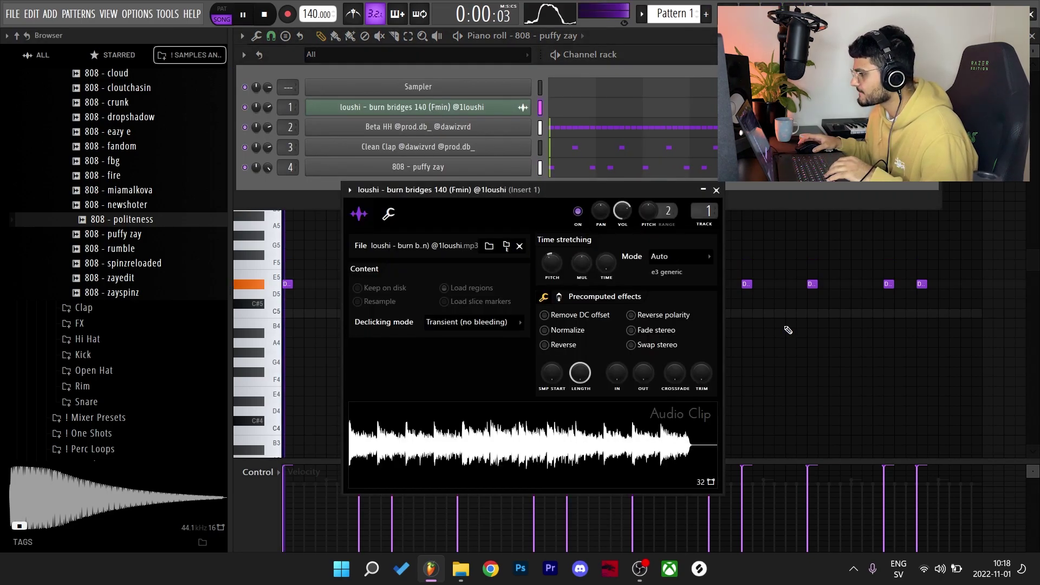
Review the 808 pattern in the piano roll during playback and return to the playlist.
key("F7")
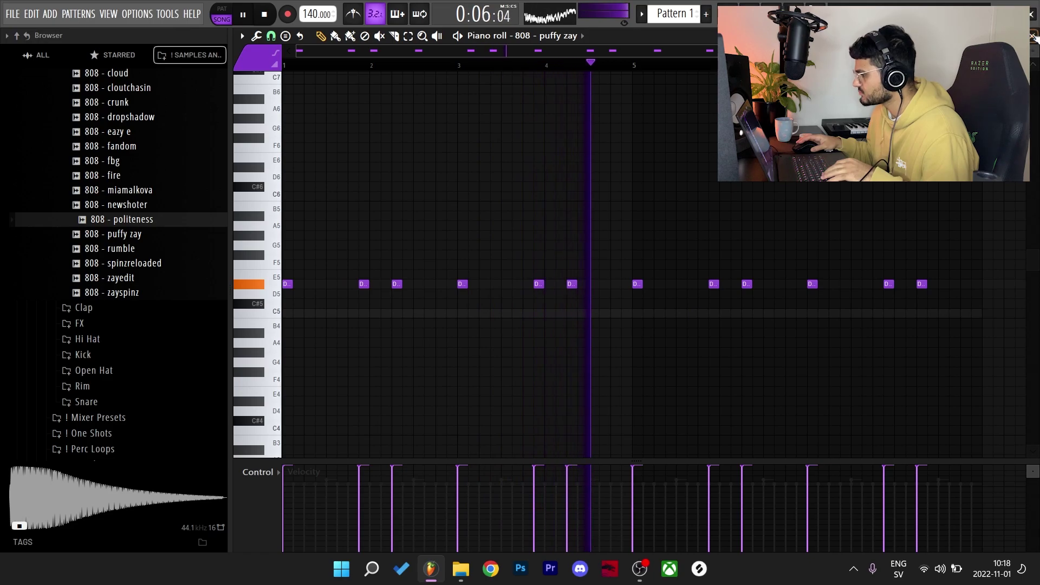
key("F6")
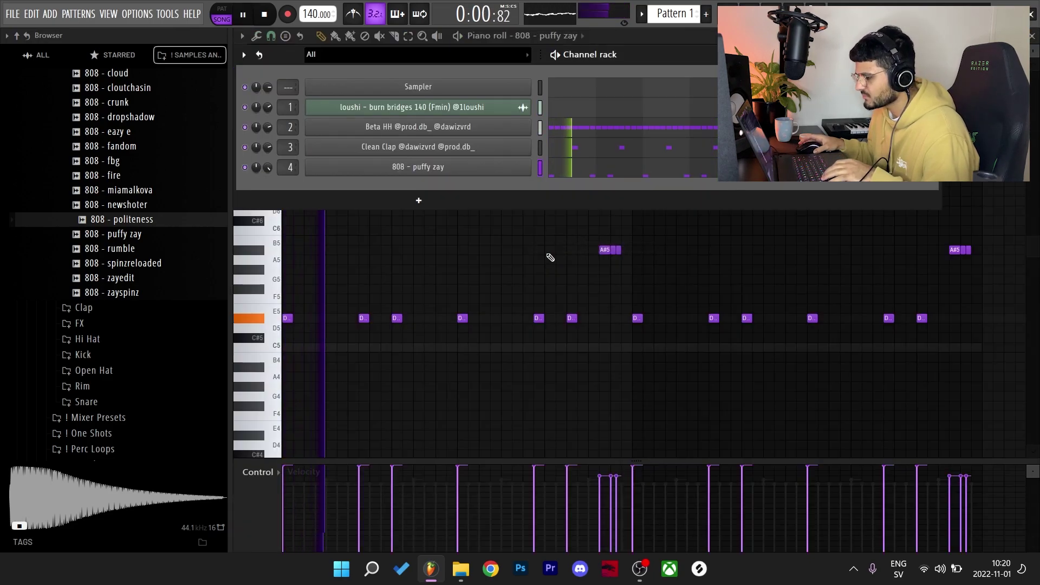
key("F6")
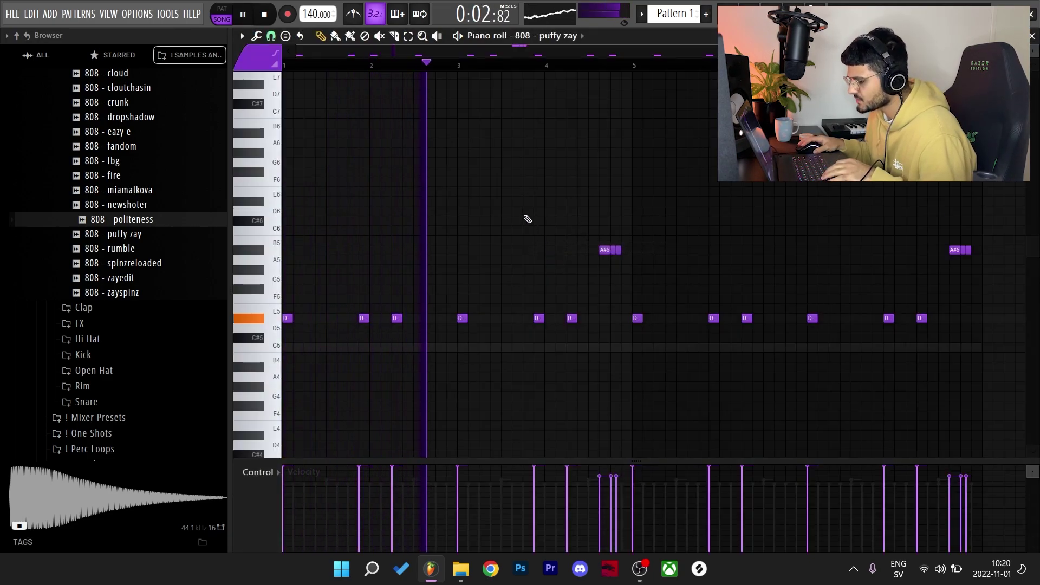
scroll(634, 131, "down", 1)
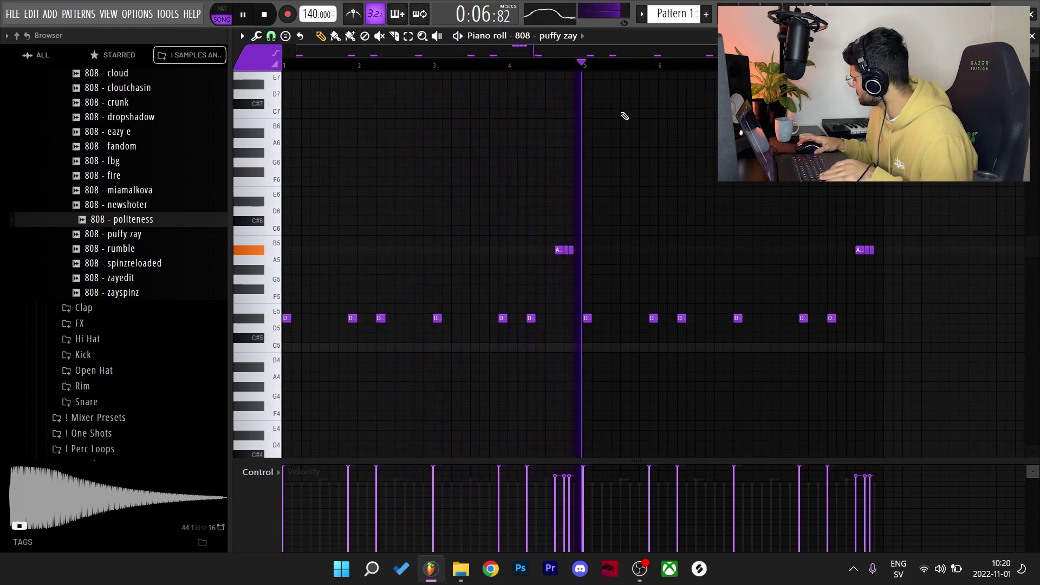
left_click(1034, 35)
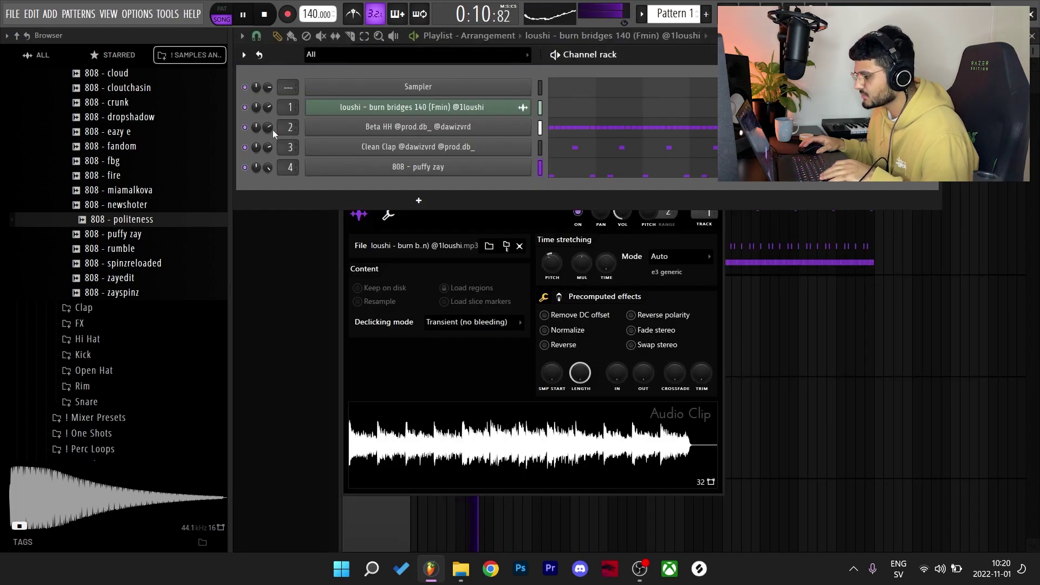
Load the hihat 20 - 150 MIDI pattern onto the Beta HH channel and open its notes.
scroll(71, 186, "up", 6)
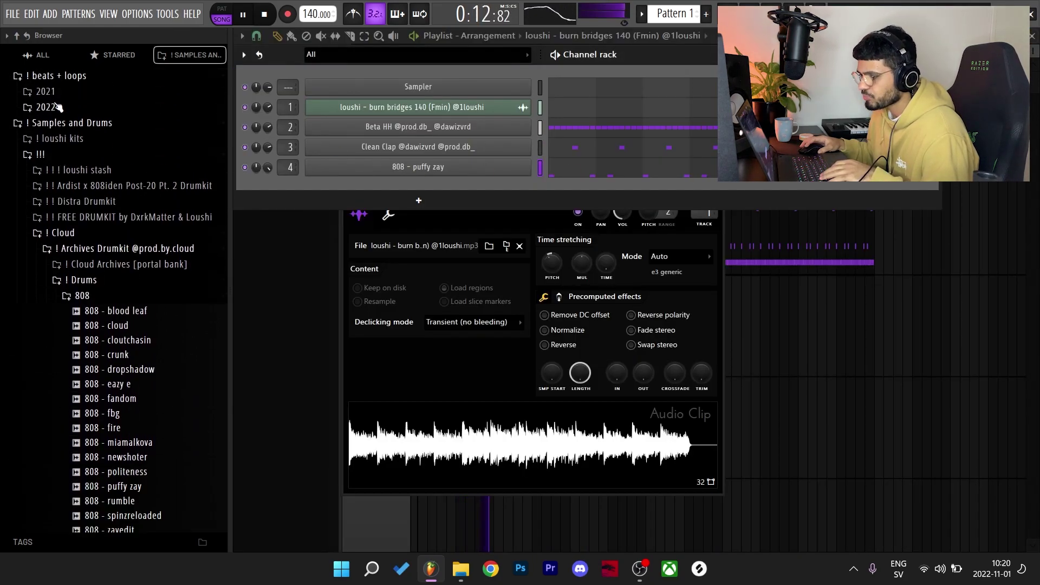
left_click(57, 105)
left_click_drag(127, 190, 459, 127)
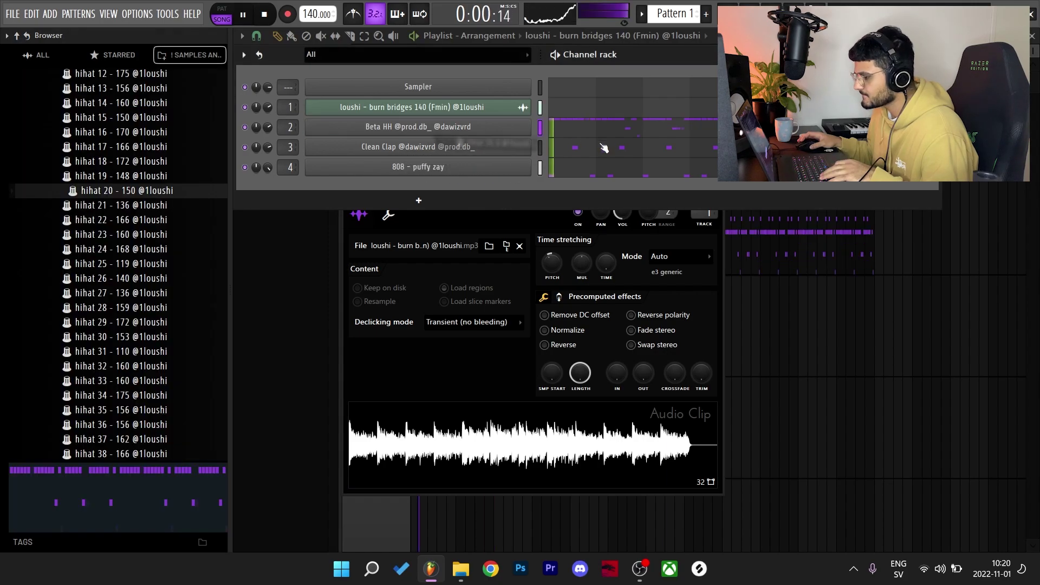
left_click(635, 126)
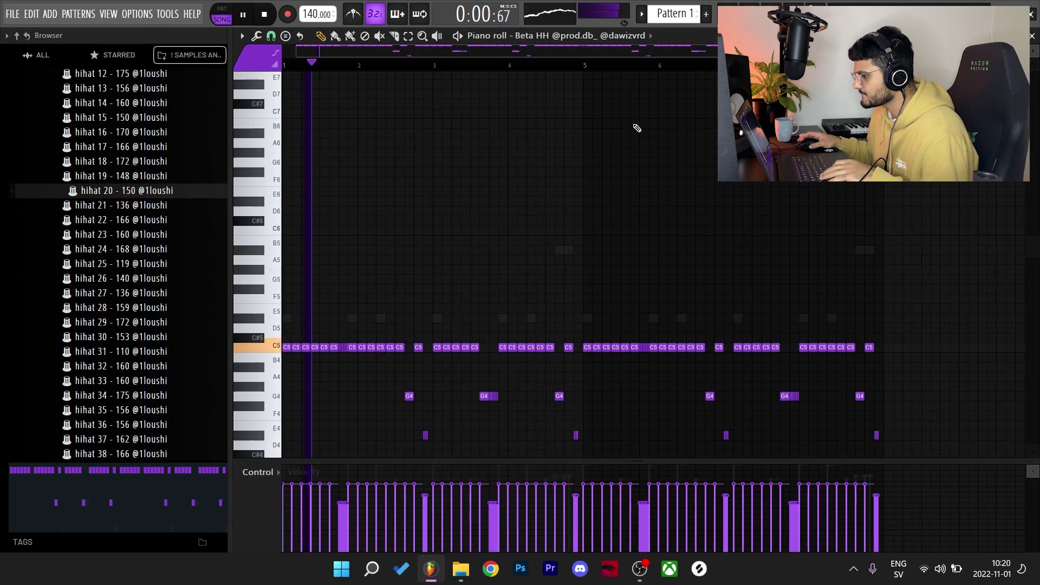
Replace the Beta HH notes with the hihat 47 - 158 MIDI pattern.
scroll(121, 246, "down", 4)
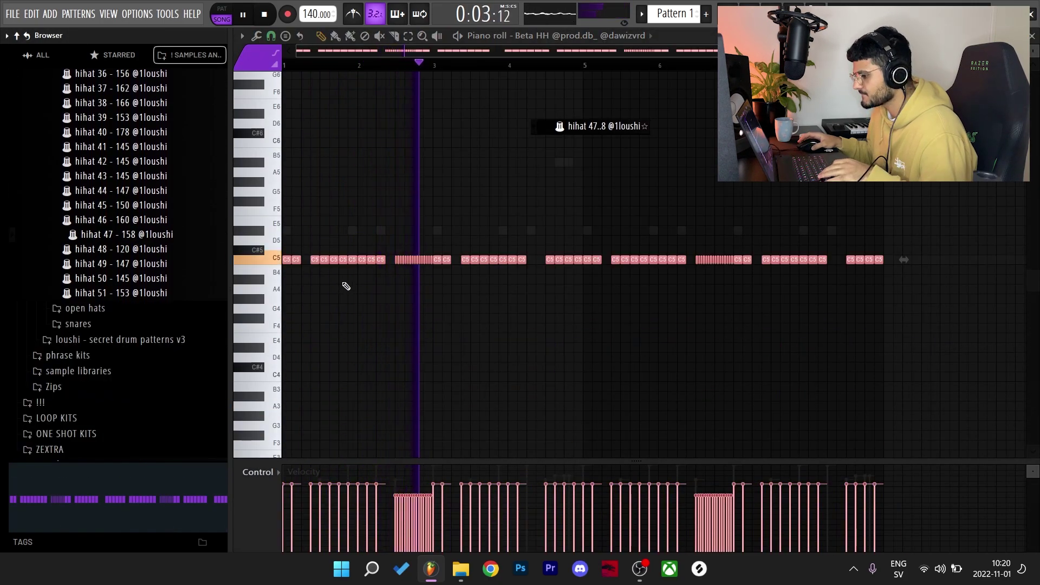
scroll(113, 236, "up", 3)
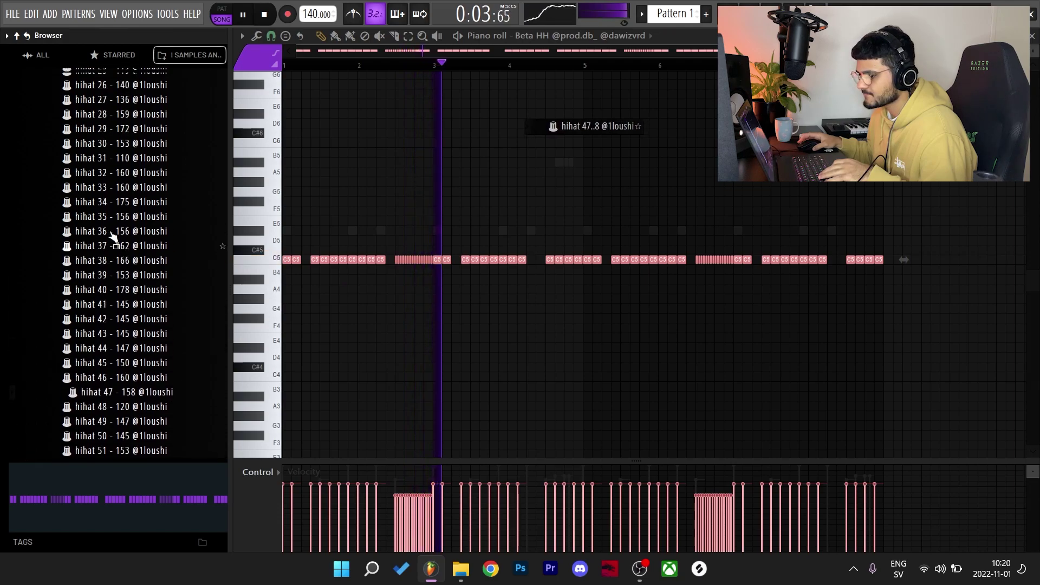
scroll(113, 233, "up", 3)
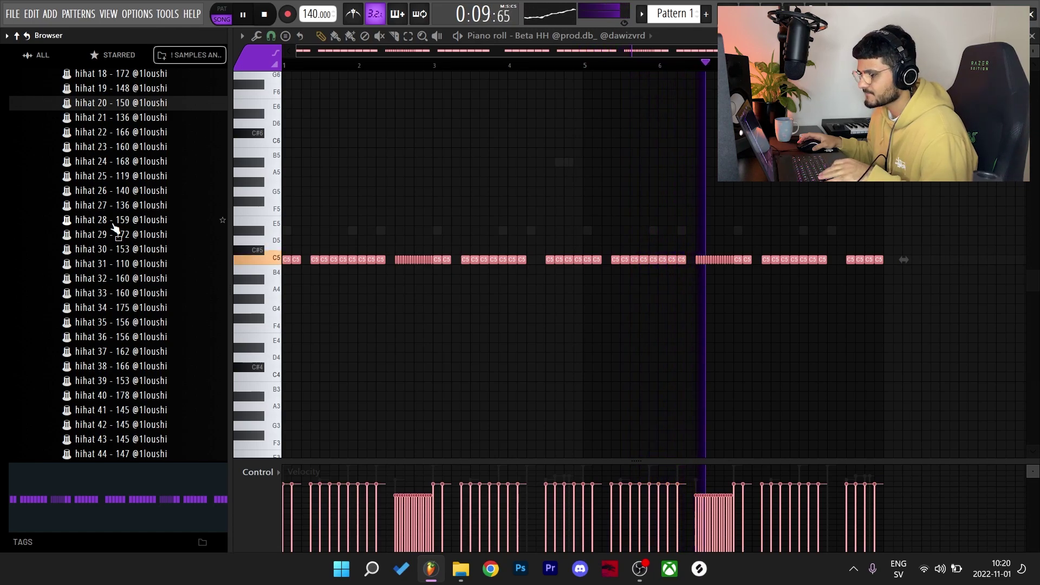
scroll(297, 191, "up", 4)
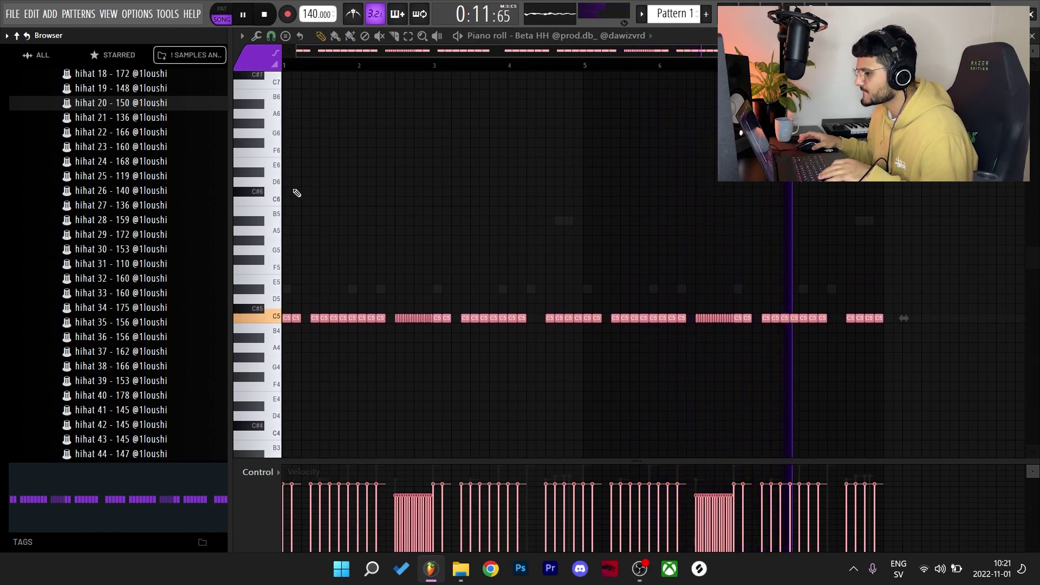
scroll(136, 200, "up", 4)
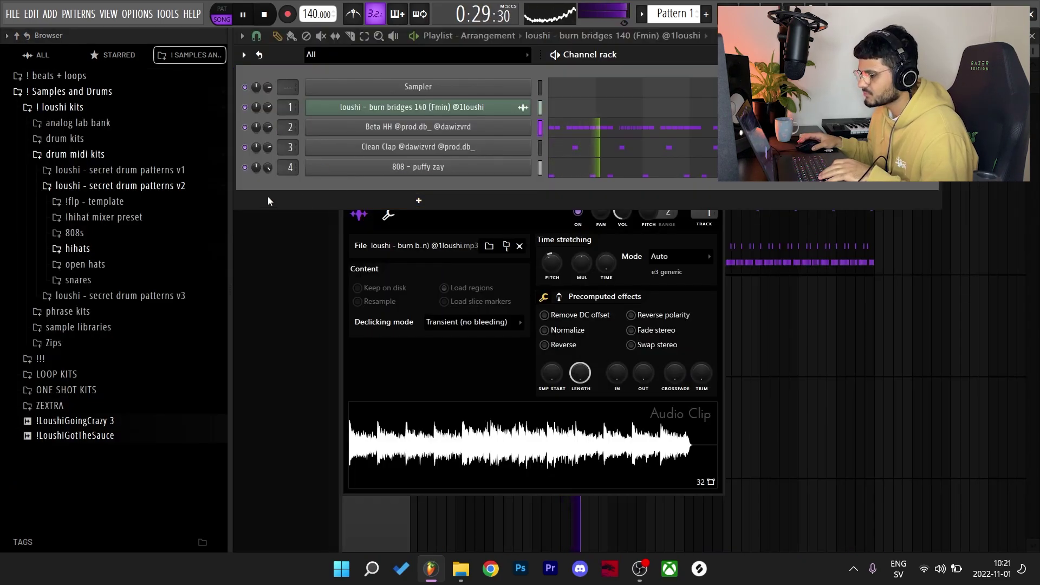
Preview the open hat MIDI patterns and add oh - hit 1 from the Cloud drumkit's Open Hat folder as a new channel.
left_click(144, 264)
left_click(130, 294)
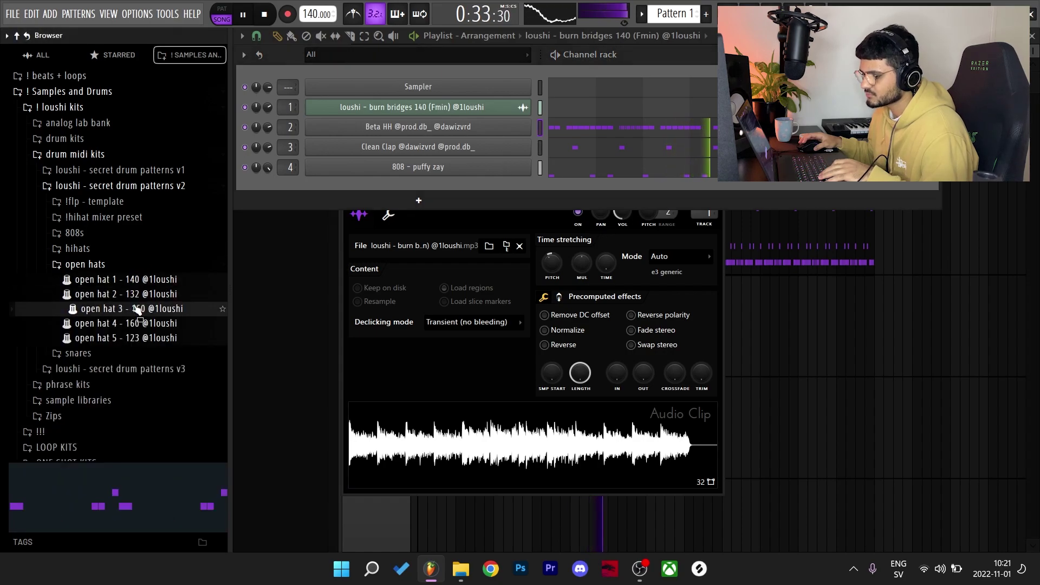
left_click(361, 169)
left_click(403, 363)
scroll(157, 333, "up", 3)
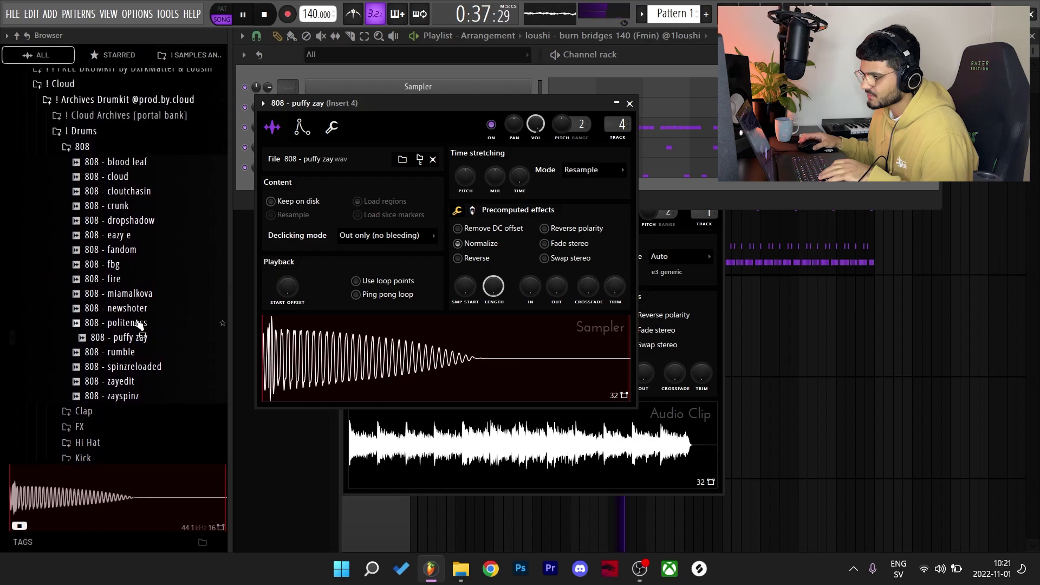
left_click(81, 205)
left_click(109, 283)
left_click(124, 326)
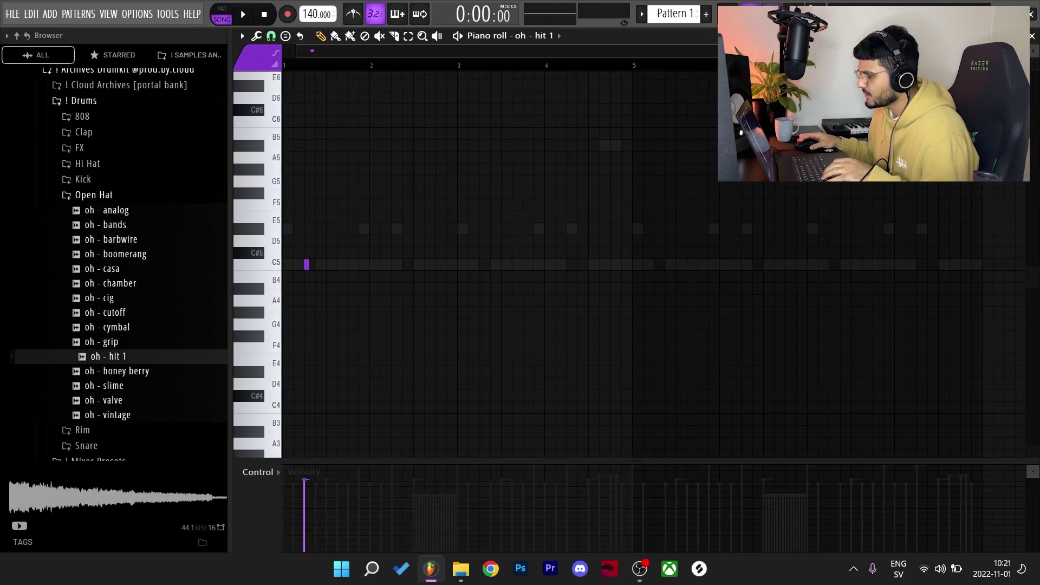
Open the envelope settings of the oh - hit 1 channel and return to its piano roll.
key("F6")
left_click(440, 193)
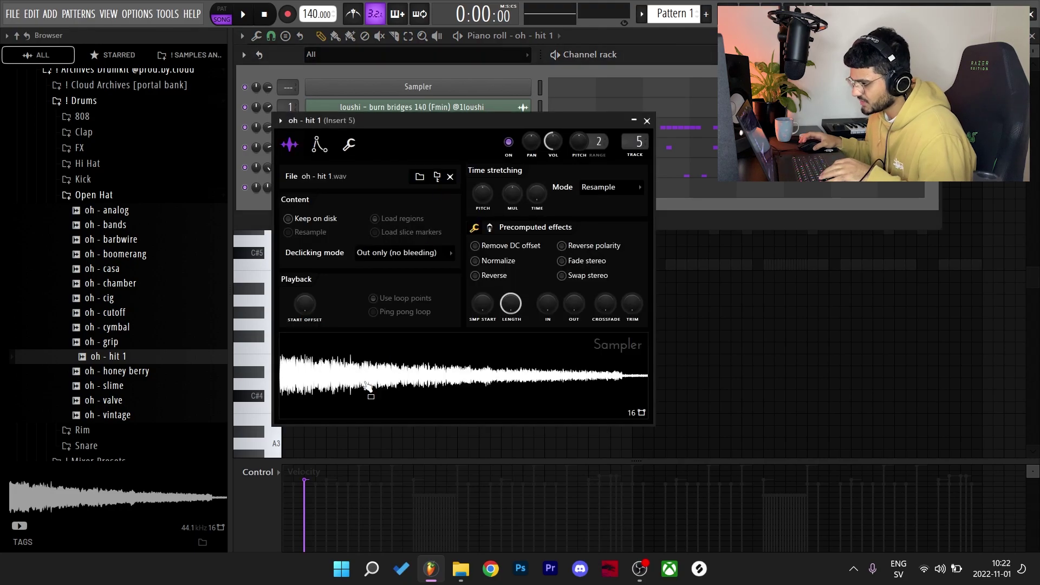
left_click(320, 144)
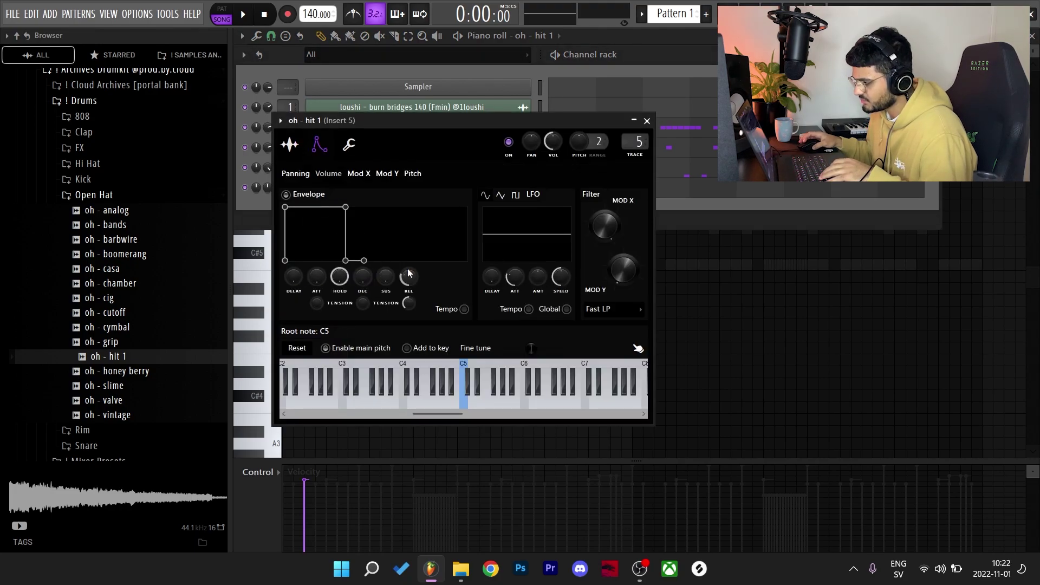
right_click(984, 358)
Draw a C5 open hat rhythm of long and short hits with varied velocities across bars 1 to 4, and repeat it from bar 5.
key("space")
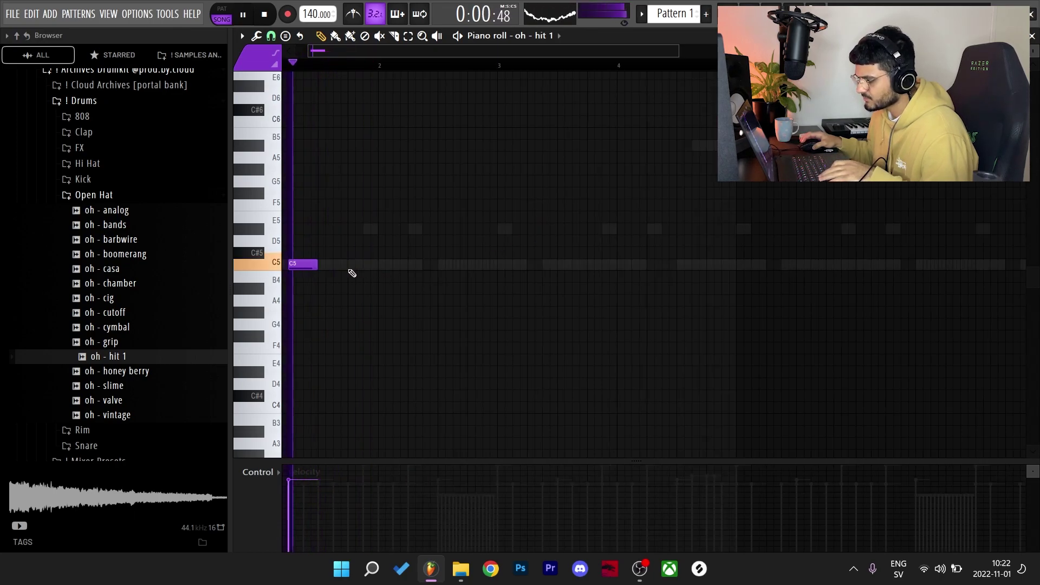
left_click(348, 267)
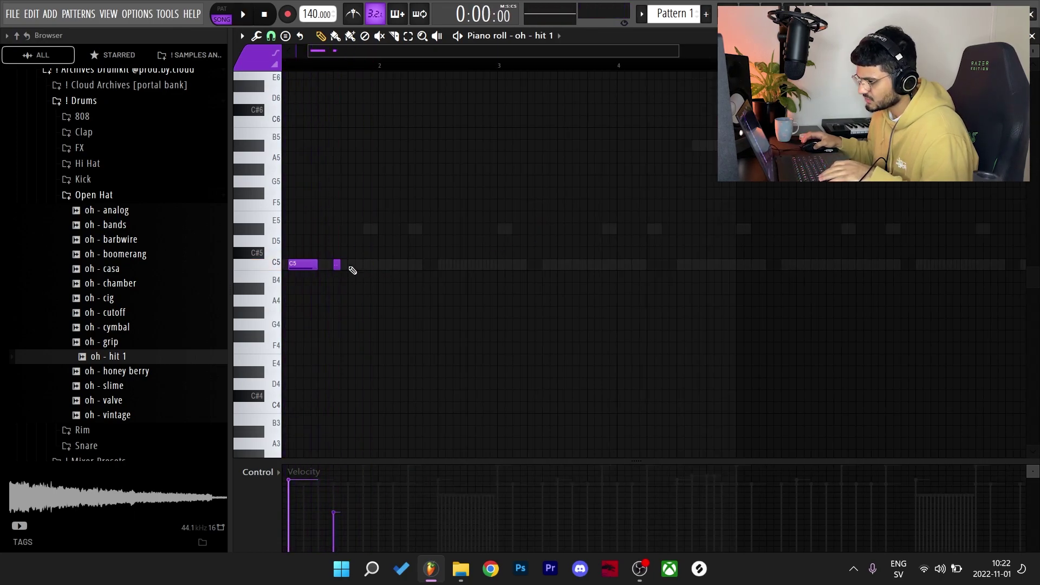
key("space")
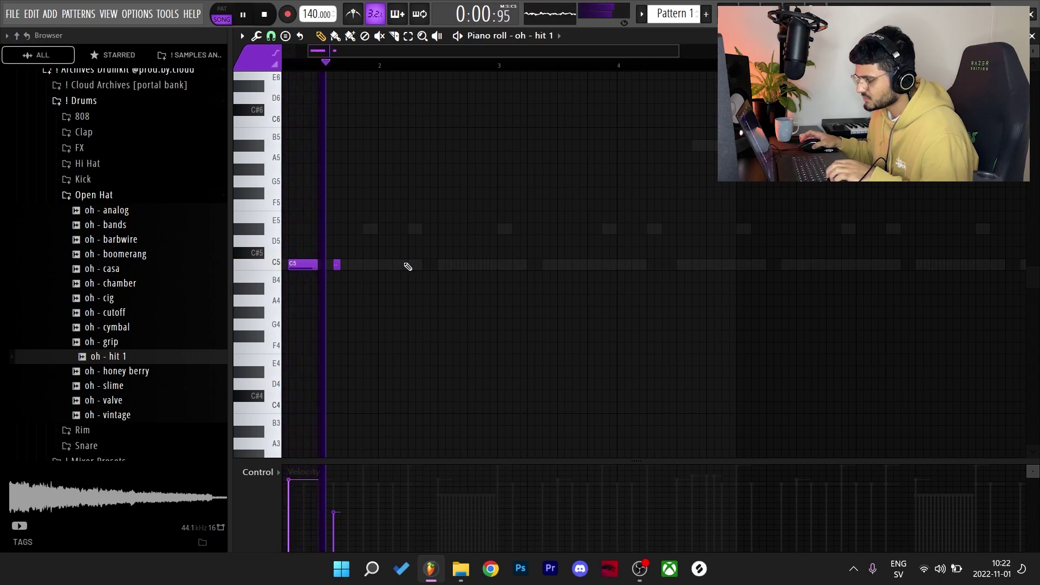
left_click(364, 267)
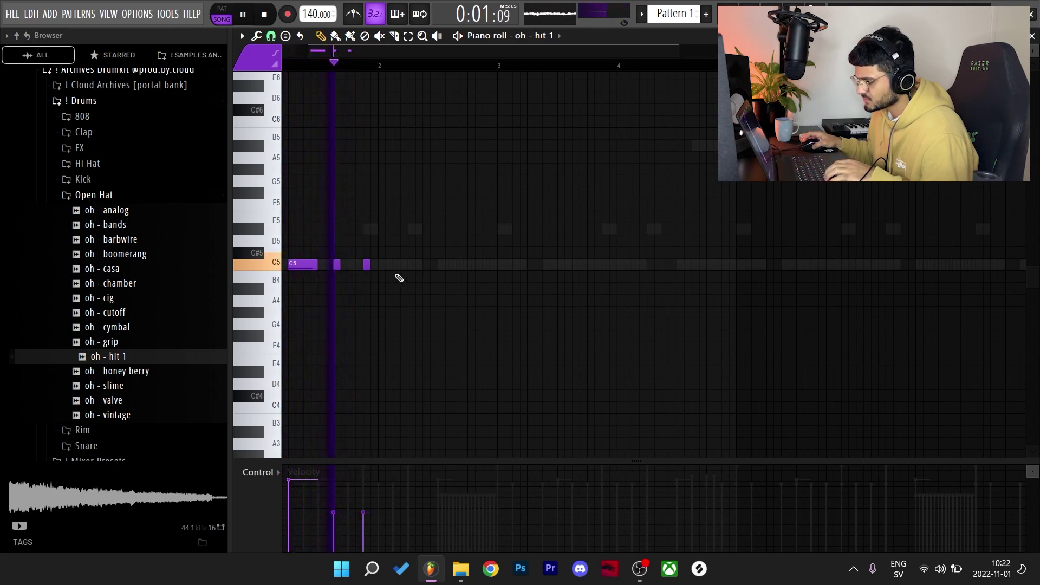
key("space")
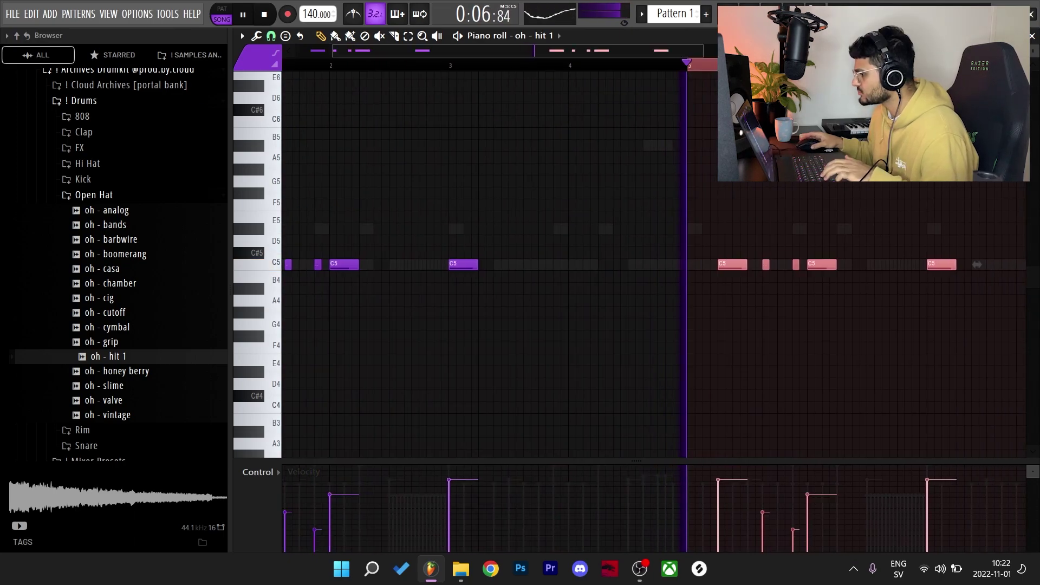
Slightly reduce the velocity of the first and last open hat hits of each four-bar phrase and play the pattern back.
key("4")
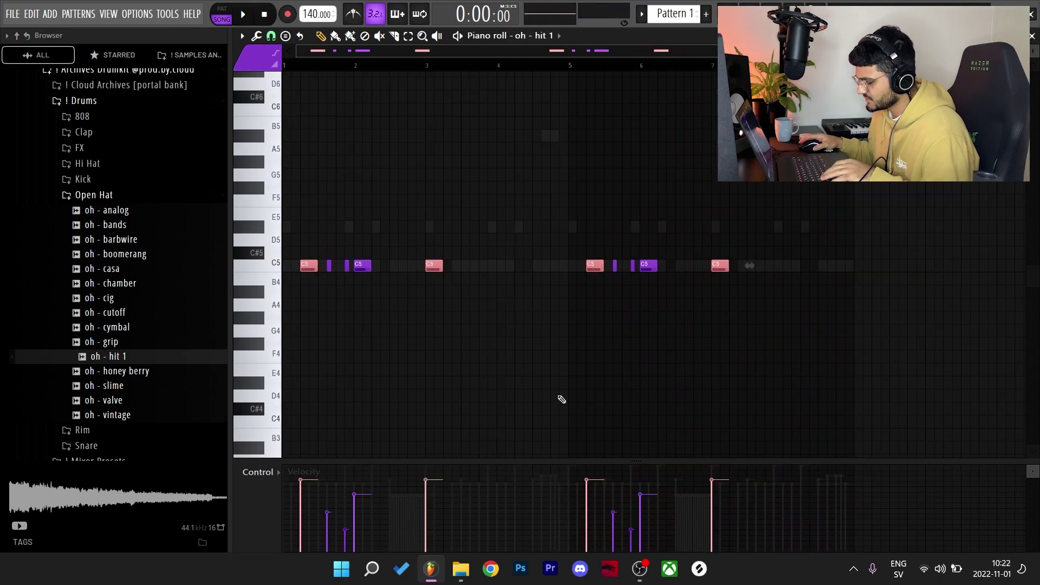
scroll(558, 396, "down", 1)
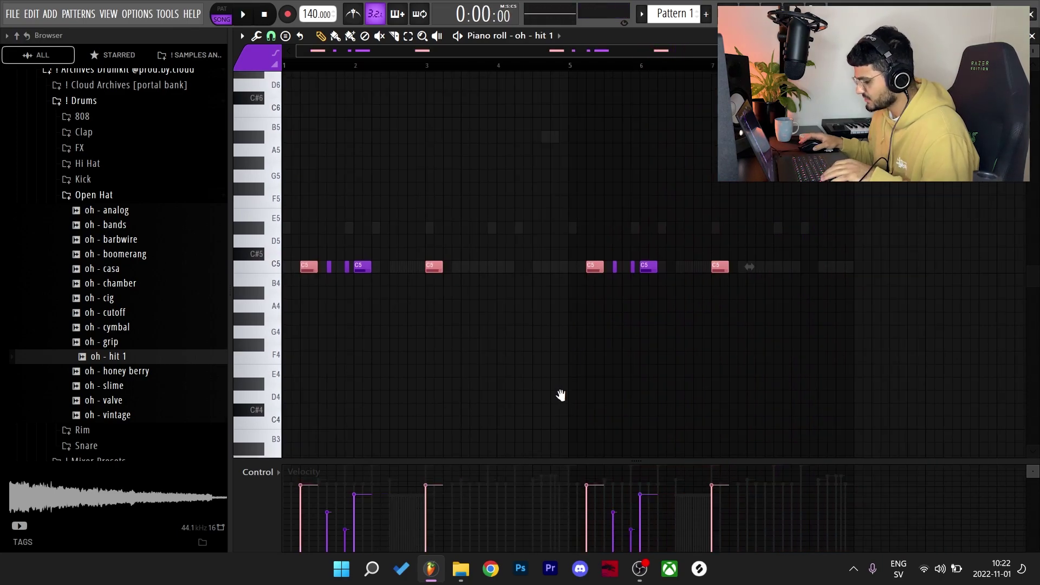
key("space")
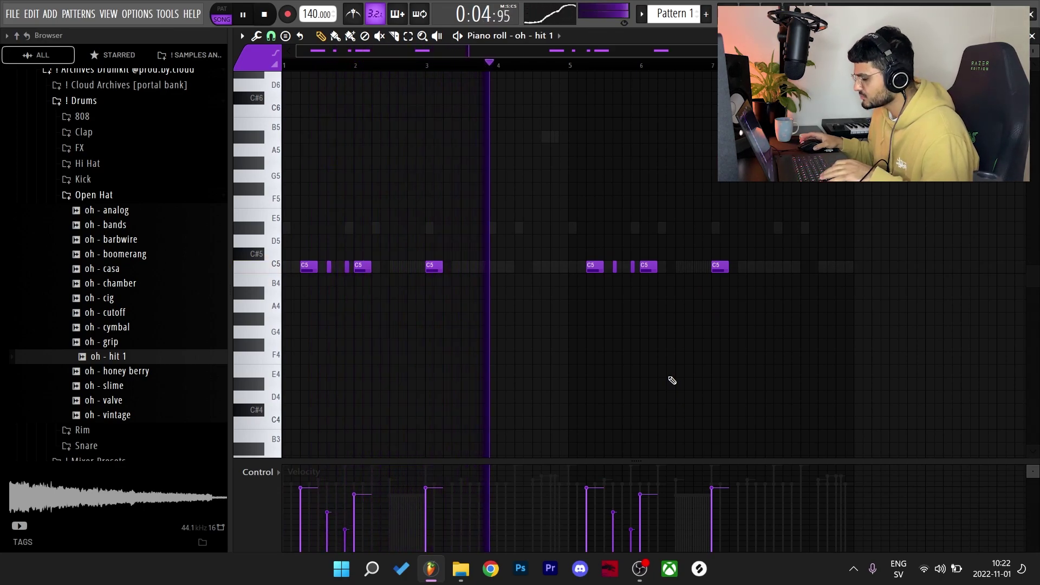
key("Escape")
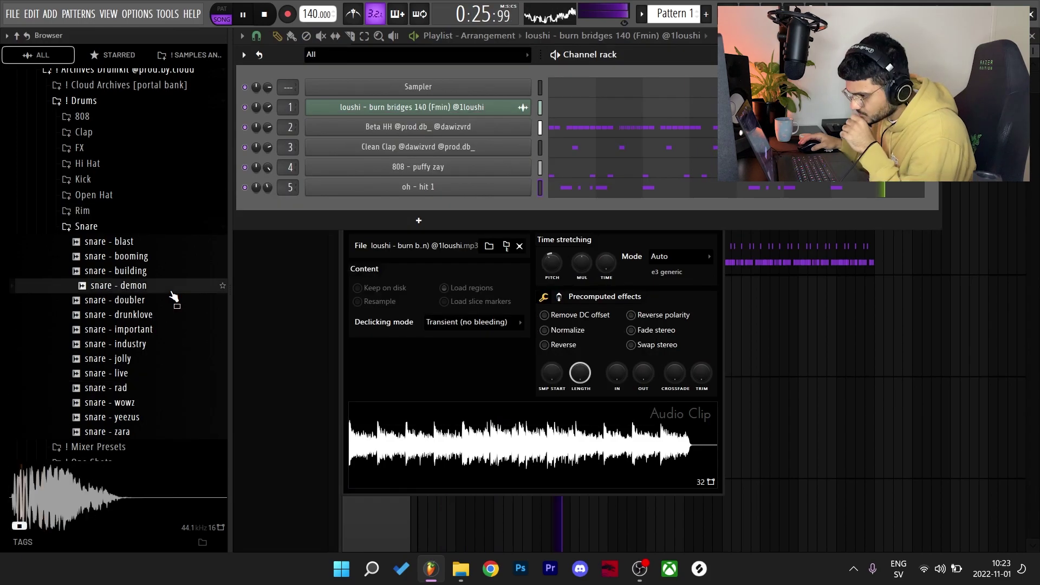
Add snare - demon as a new channel on mixer track 6 and place its C5 hits, with the double hit early in bar 1.
left_click_drag(371, 212, 288, 211)
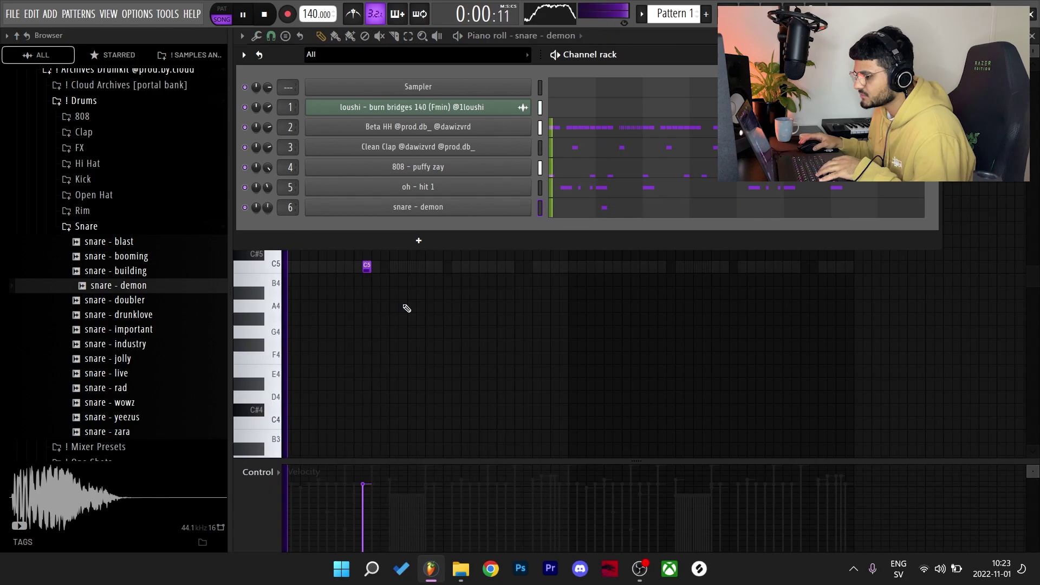
key("F6")
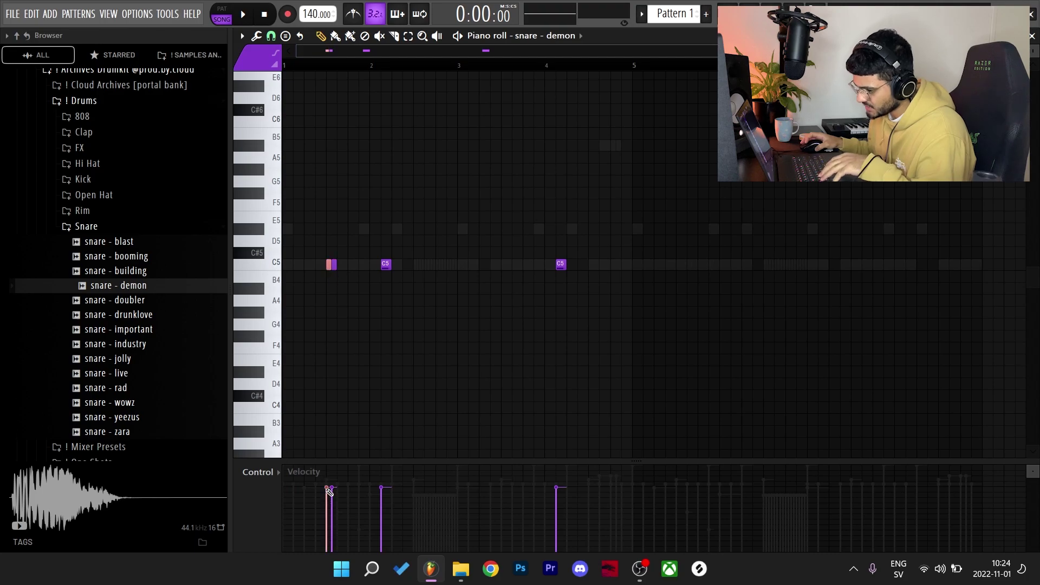
left_click_drag(333, 264, 311, 264)
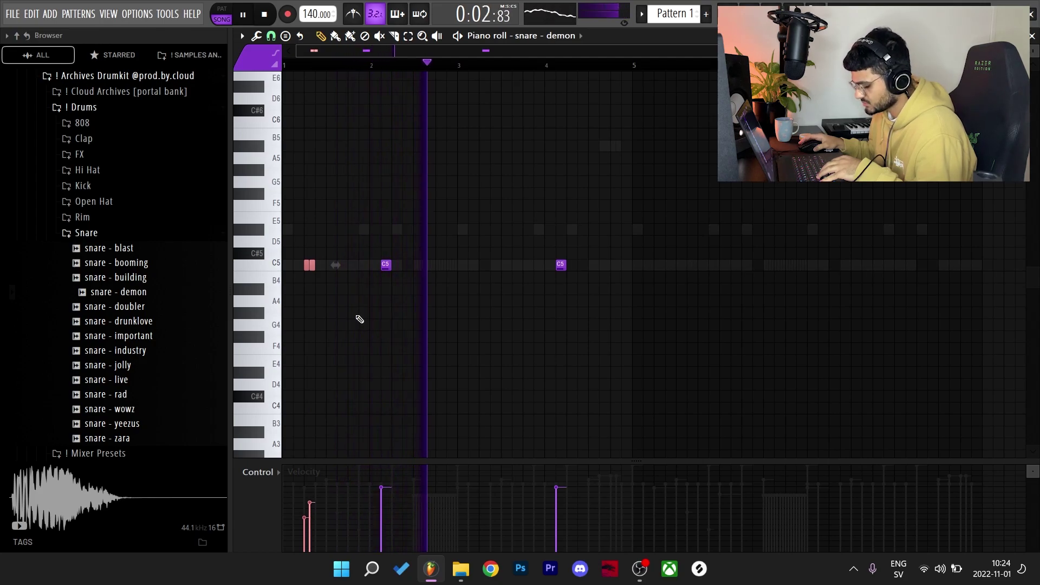
Copy the snare phrase into bars 5 to 8 and add extra C5 snare hits, including one in the second half of bar 1.
left_click_drag(310, 269, 660, 317)
left_click_drag(609, 279, 665, 276)
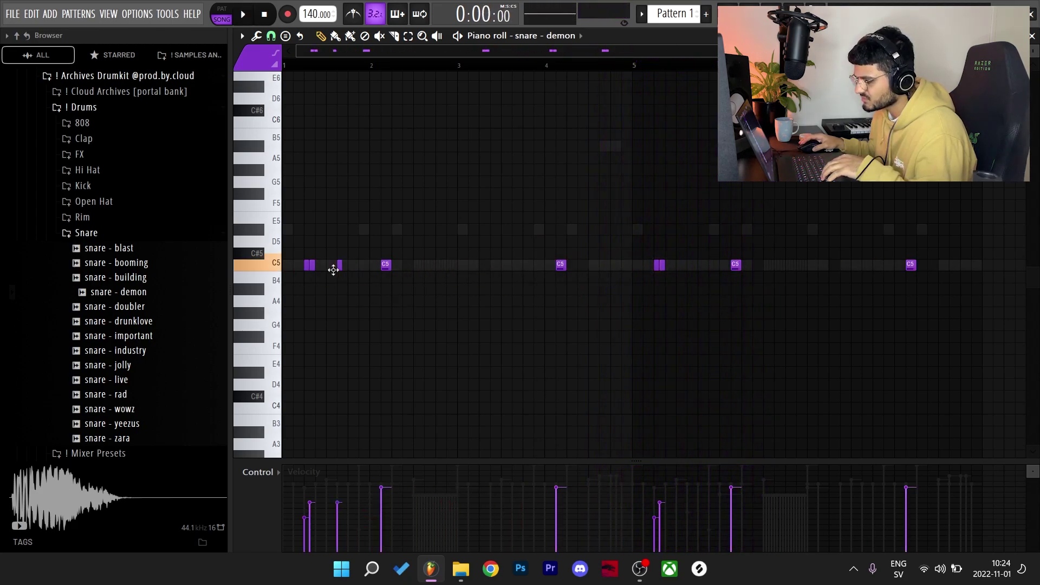
left_click(342, 265)
key("space")
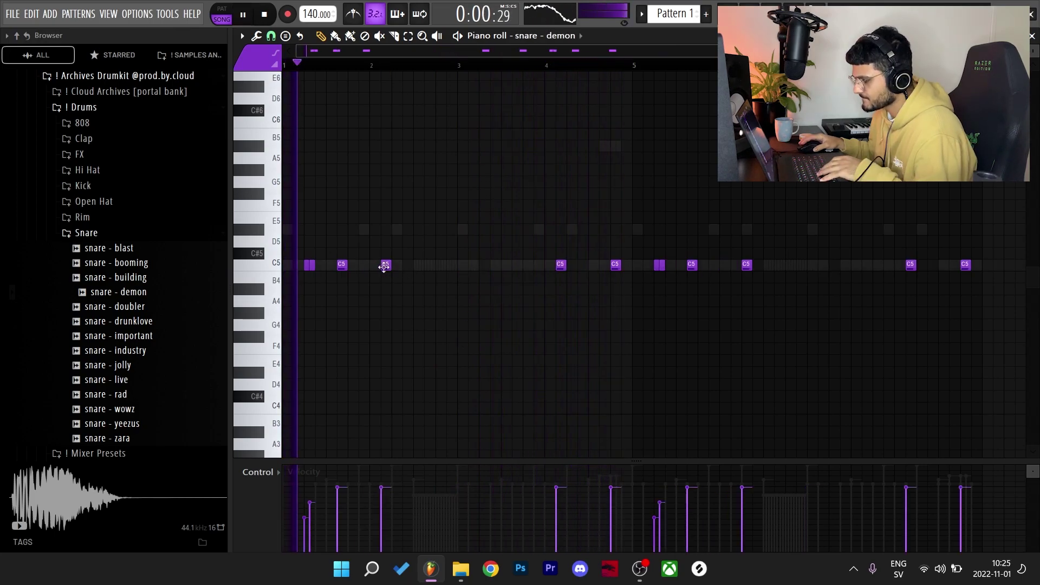
Move the snare hit in bar 2 about half a beat later and listen to the pattern.
left_click_drag(386, 265, 397, 265)
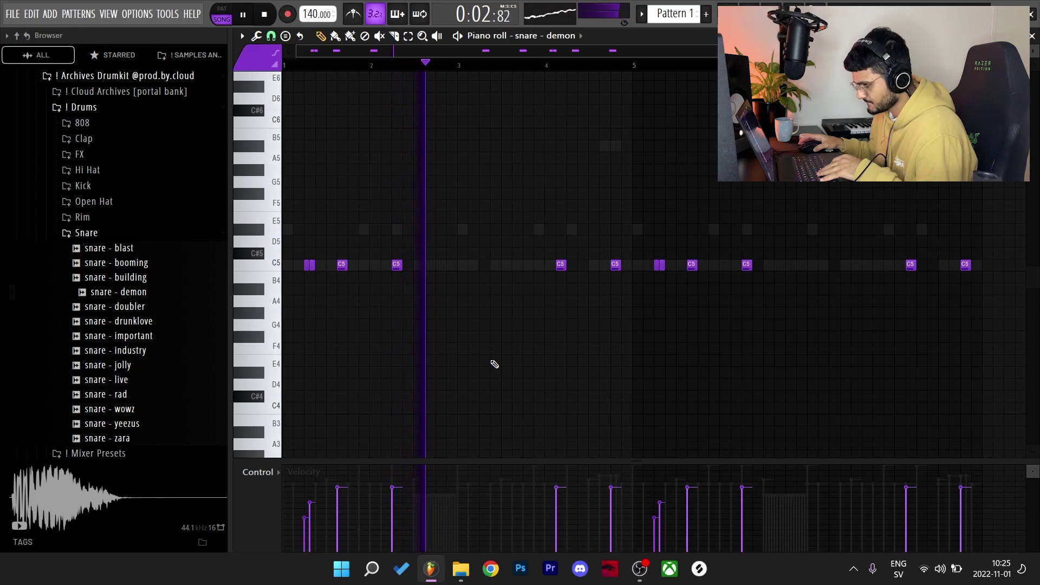
key("space")
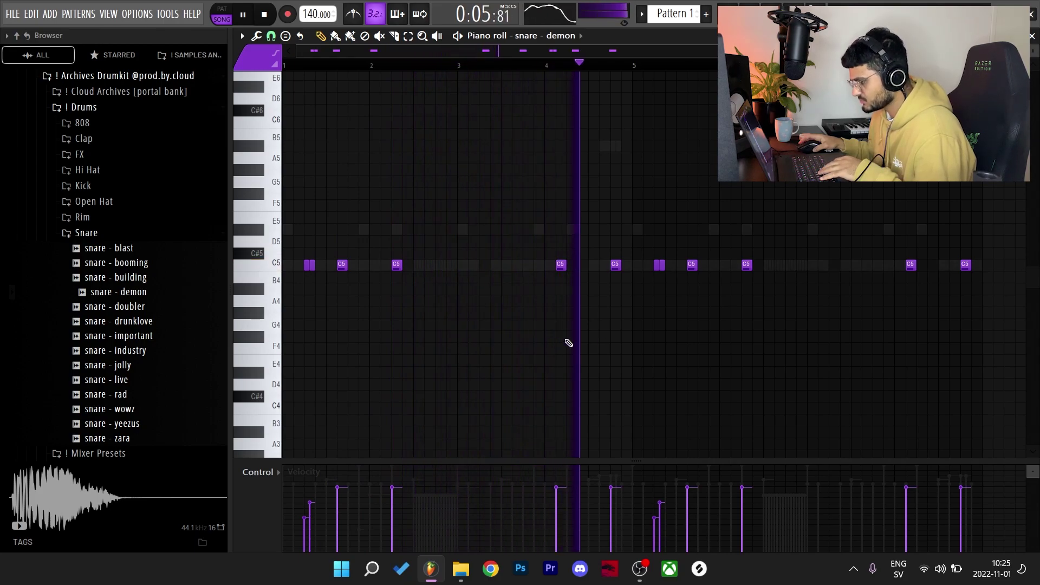
key("space")
Lower the closing snare hit of both four-bar phrases to G#4 and open the oh - hit 1 notes.
key("ctrl+z")
left_click_drag(654, 267, 586, 252)
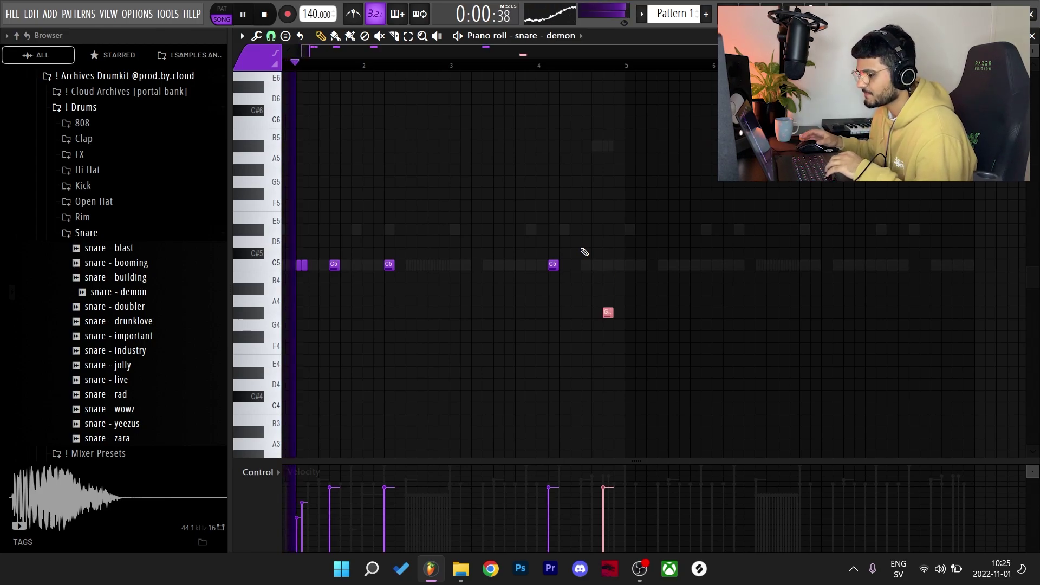
left_click(740, 249, "ctrl")
left_click(607, 494)
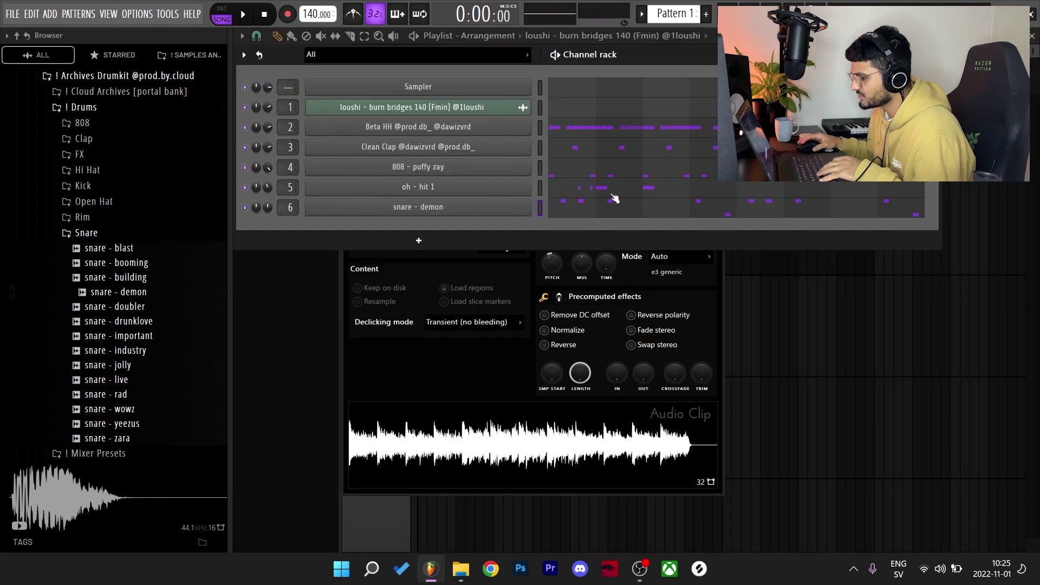
left_click(612, 195)
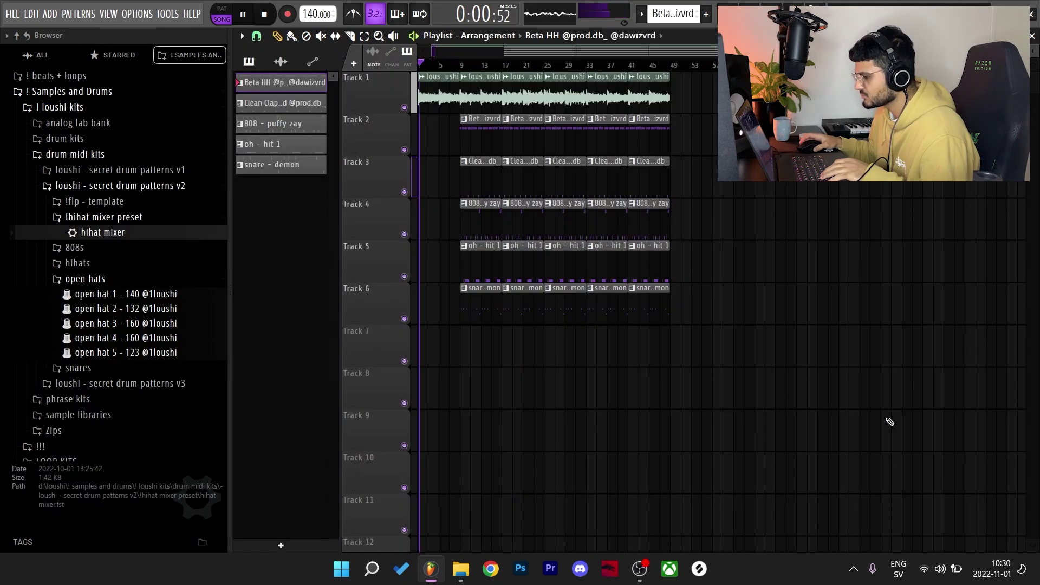
Add another burn bridges loop clip on Track 1 at bar 49, extending the loop to bar 57.
scroll(662, 410, "down", 3, "alt")
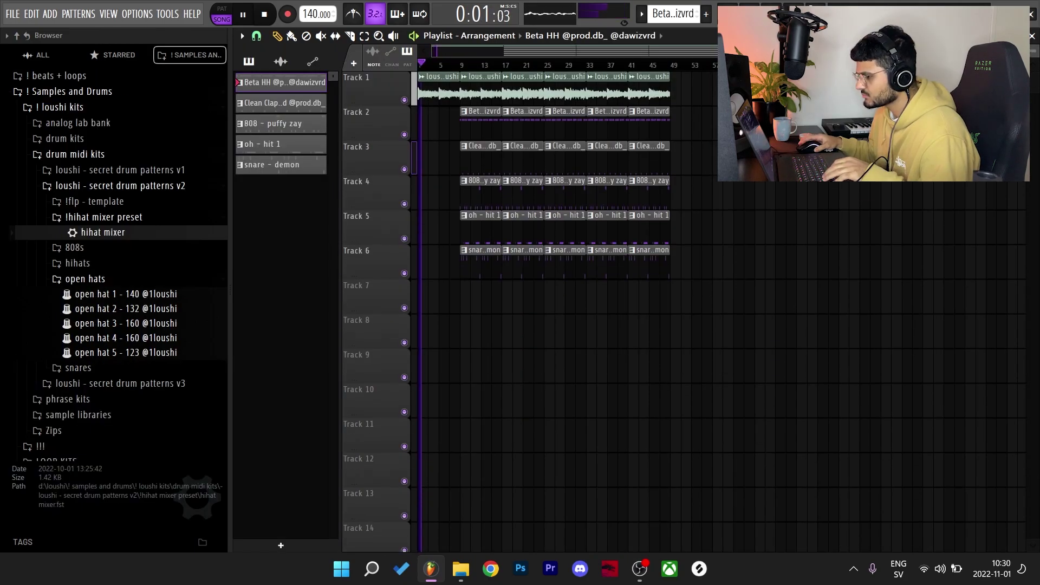
left_click_drag(714, 82, 518, 87, "ctrl")
left_click(443, 90)
left_click(481, 93)
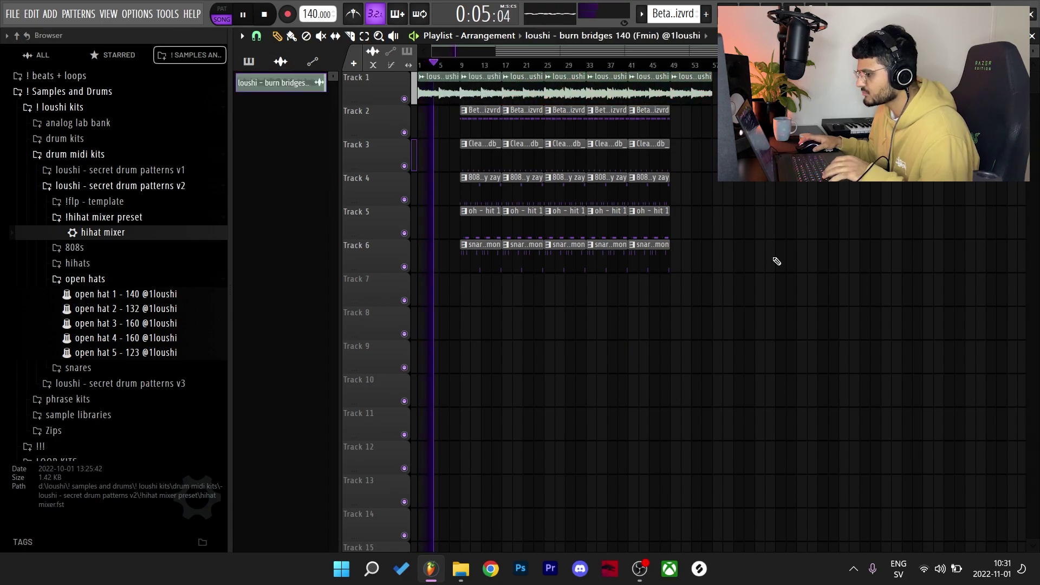
Delete the drum clips on Tracks 2 to 6 from bar 25 to bar 49.
left_click_drag(566, 123, 571, 379)
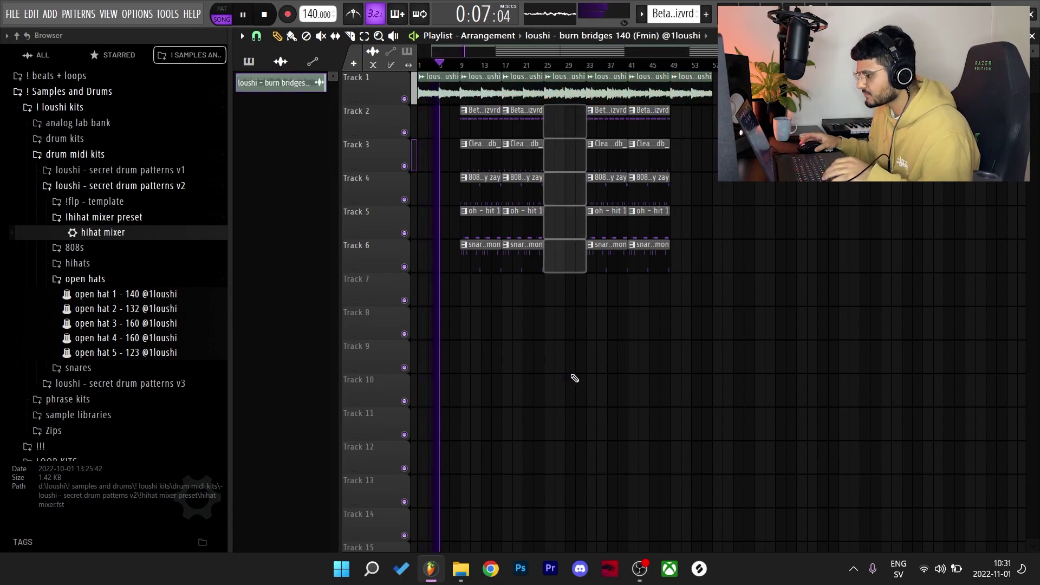
right_click(620, 131)
right_click(634, 244)
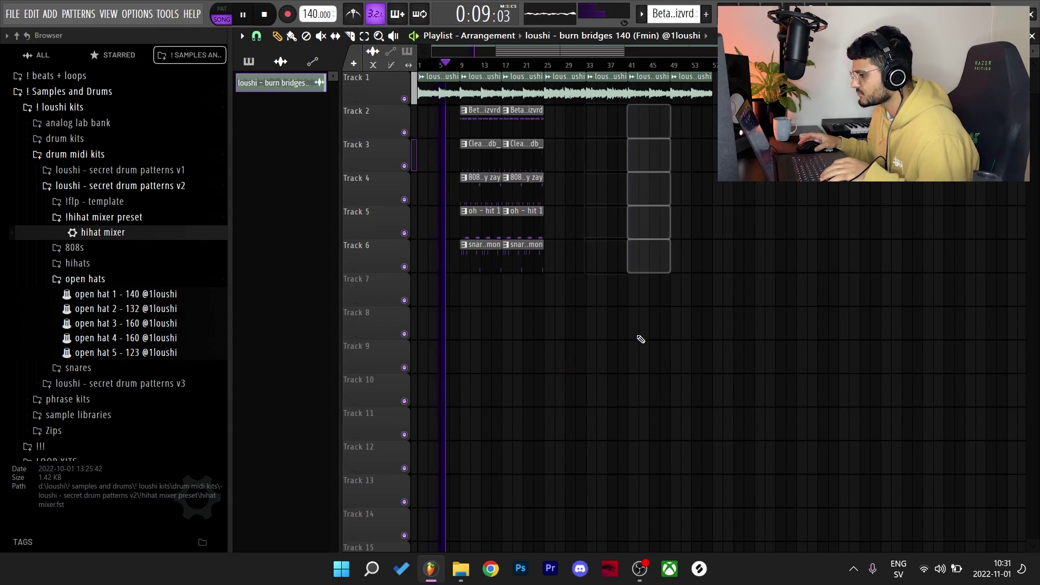
Remove the snare - demon clip at bar 9 on Track 6 so the snare enters at bar 17.
scroll(498, 163, "down", 2)
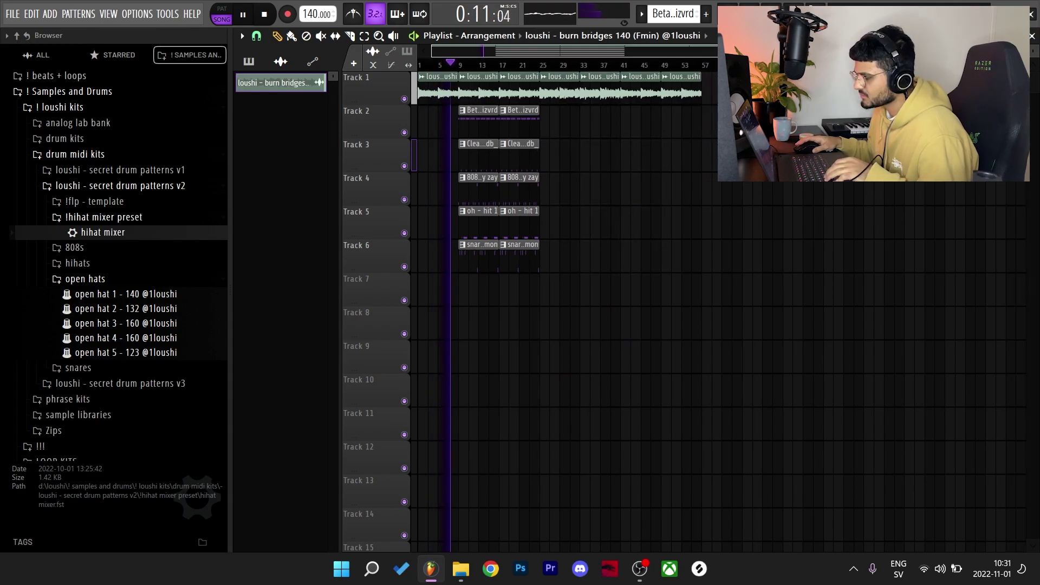
scroll(532, 378, "down", 2)
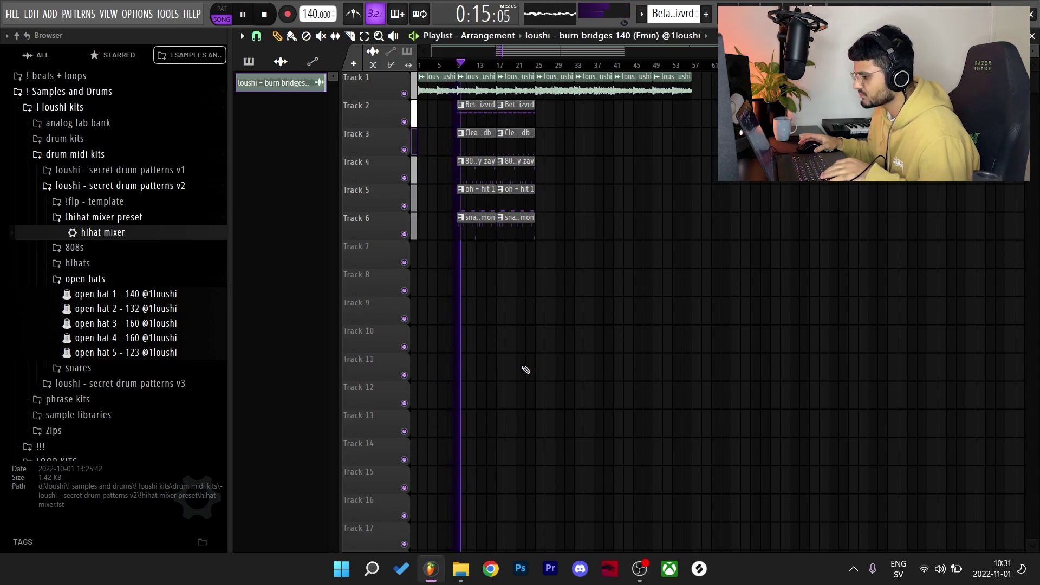
scroll(473, 309, "up", 4)
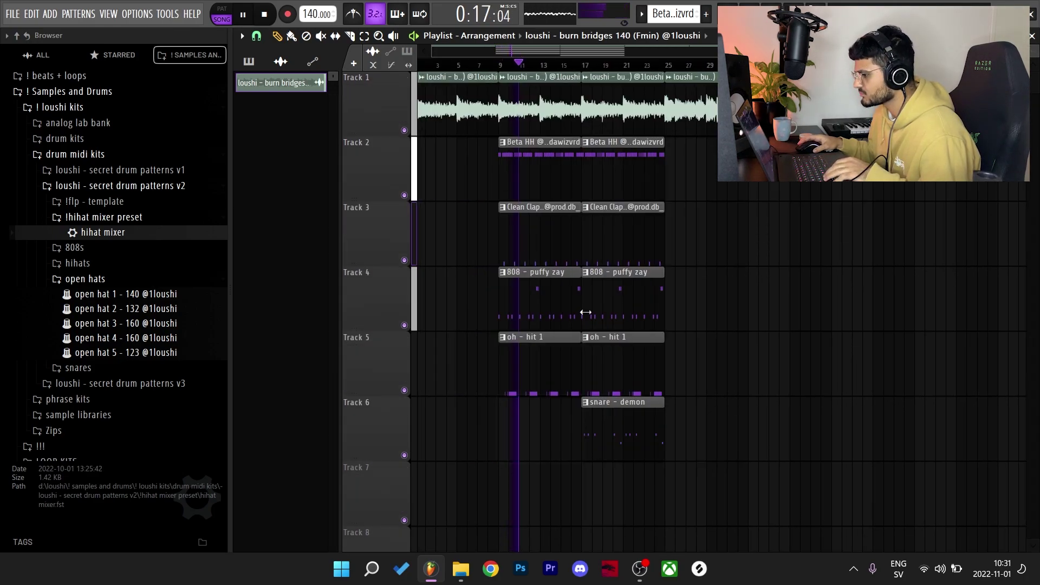
scroll(531, 204, "down", 2)
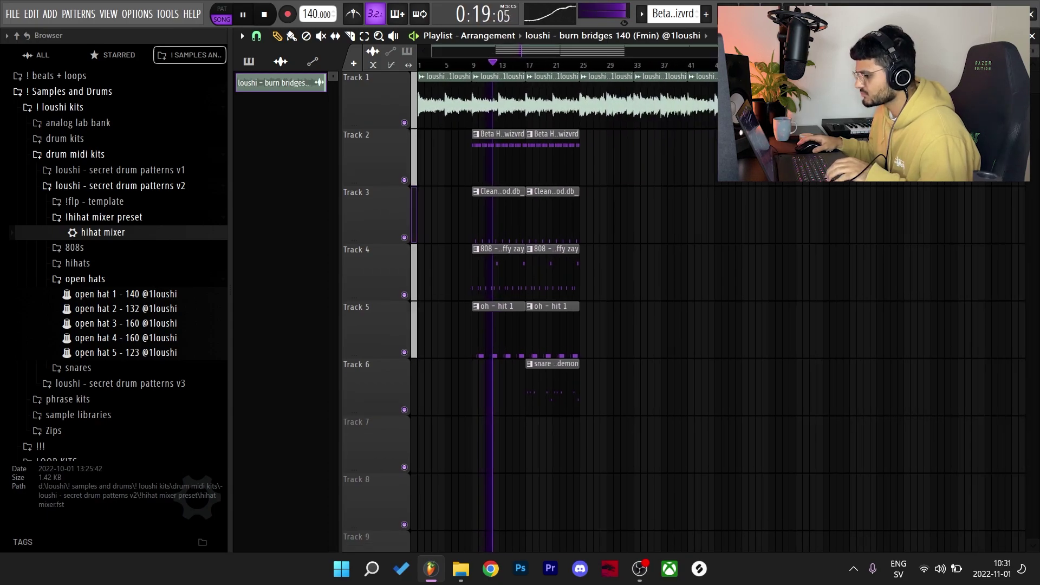
scroll(518, 224, "down", 2)
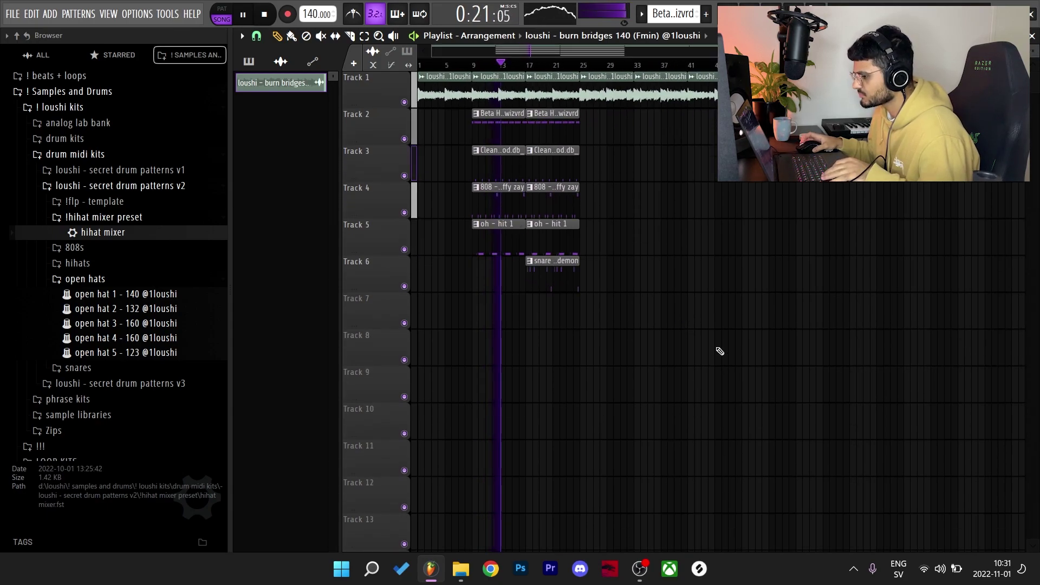
Place shortened copies of the drum clips on Tracks 2 to 6 from bar 27 to 33, with the 808 clip starting at bar 29.
left_click_drag(643, 331, 552, 108)
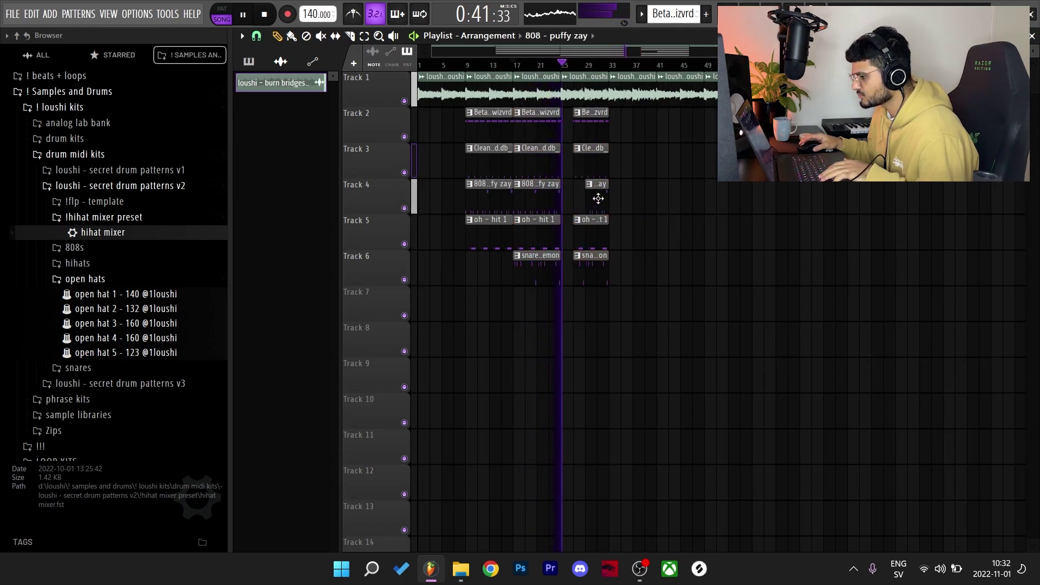
scroll(599, 199, "down", 3)
scroll(572, 205, "up", 3)
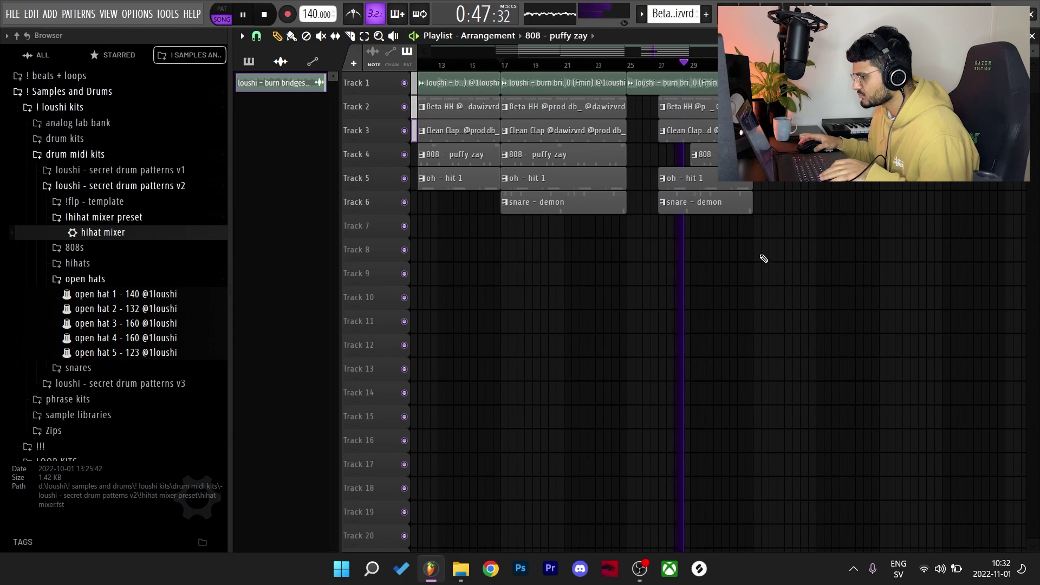
scroll(763, 257, "up", 3)
scroll(763, 256, "down", 3)
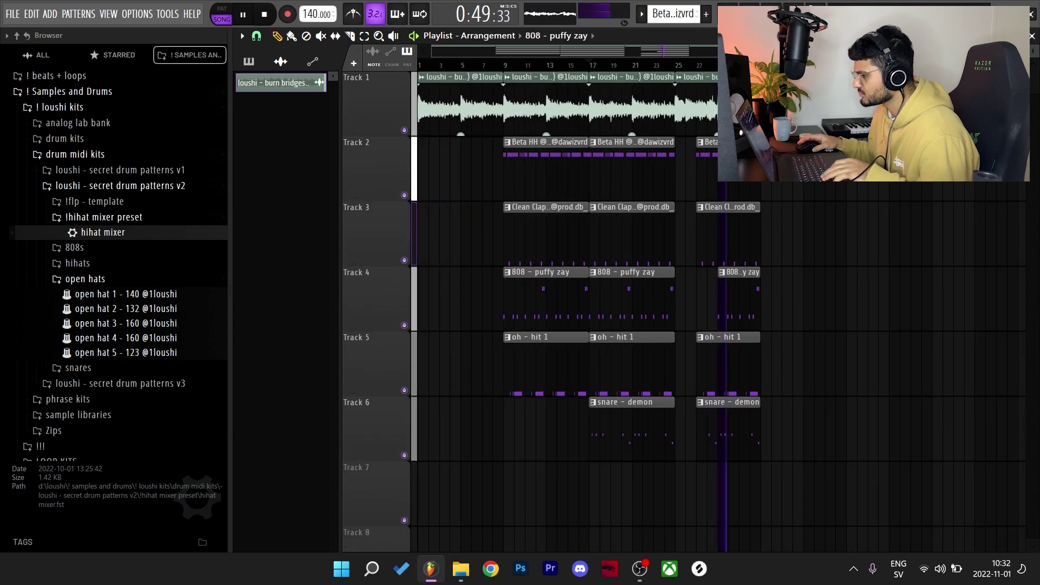
Copy the full eight-bar drum clips on Tracks 2 to 6 to bar 33, and trim the preceding non-808 clips to end just before it.
scroll(685, 151, "down", 2)
left_click_drag(604, 338, 724, 147)
left_click_drag(678, 116, 680, 306, "ctrl")
scroll(681, 188, "up", 2)
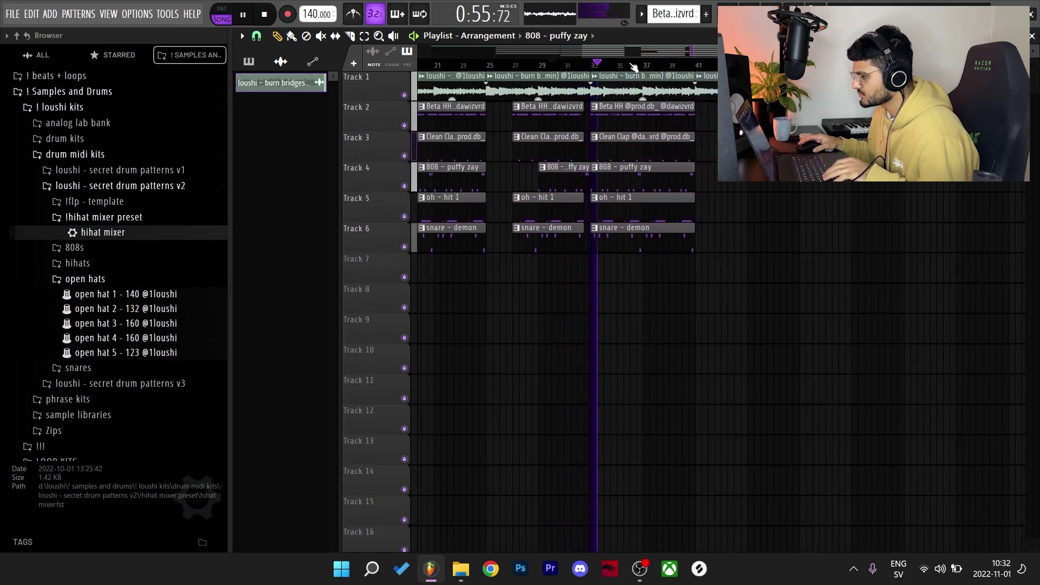
scroll(634, 67, "down", 2)
scroll(656, 111, "up", 3)
scroll(656, 112, "left", 3)
scroll(657, 111, "down", 2)
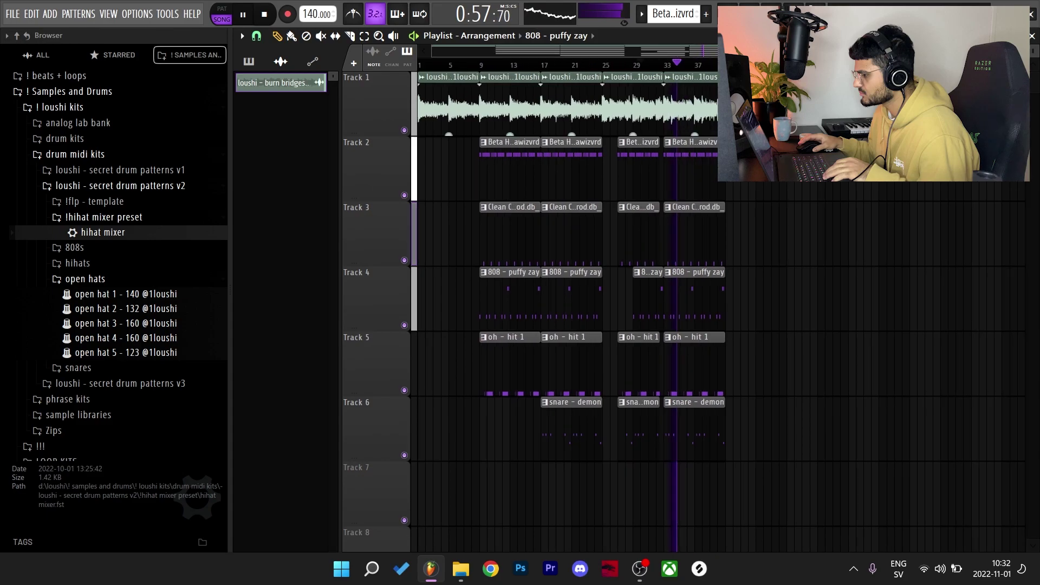
Delete the loop clips on Track 1 beyond bar 49.
scroll(567, 265, "down", 2)
scroll(634, 217, "down", 2)
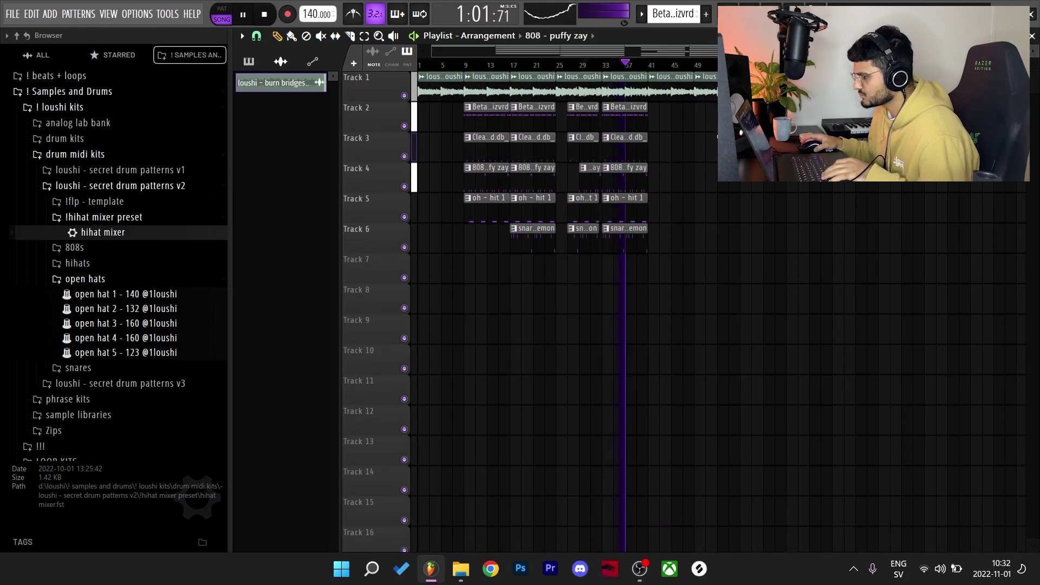
right_click(706, 87)
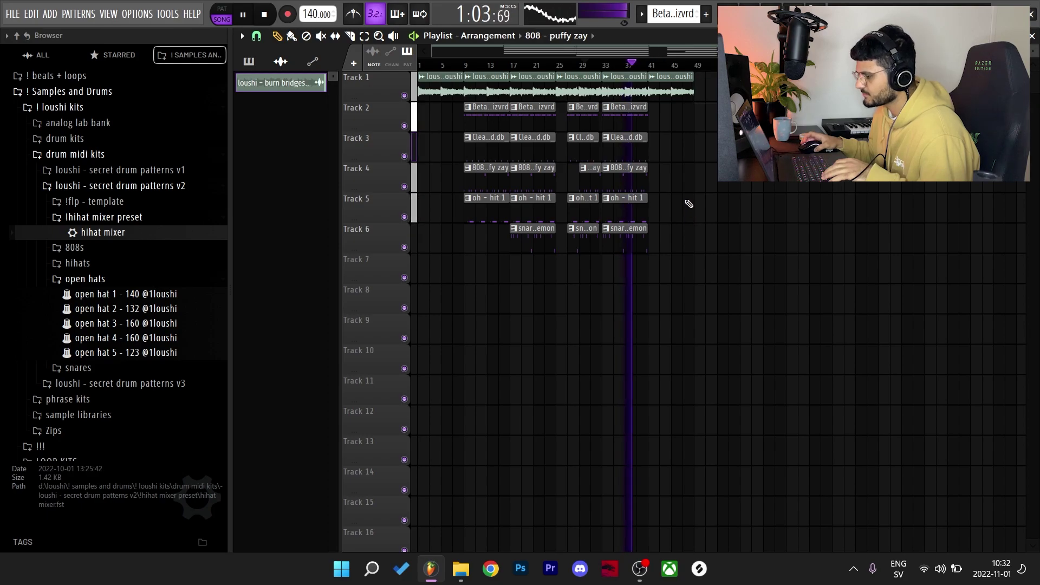
Copy the clap clip on Track 3 and the snare - demon clip on Track 6 to bar 41.
left_click_drag(668, 166, 623, 135, "ctrl")
key("ctrl+b")
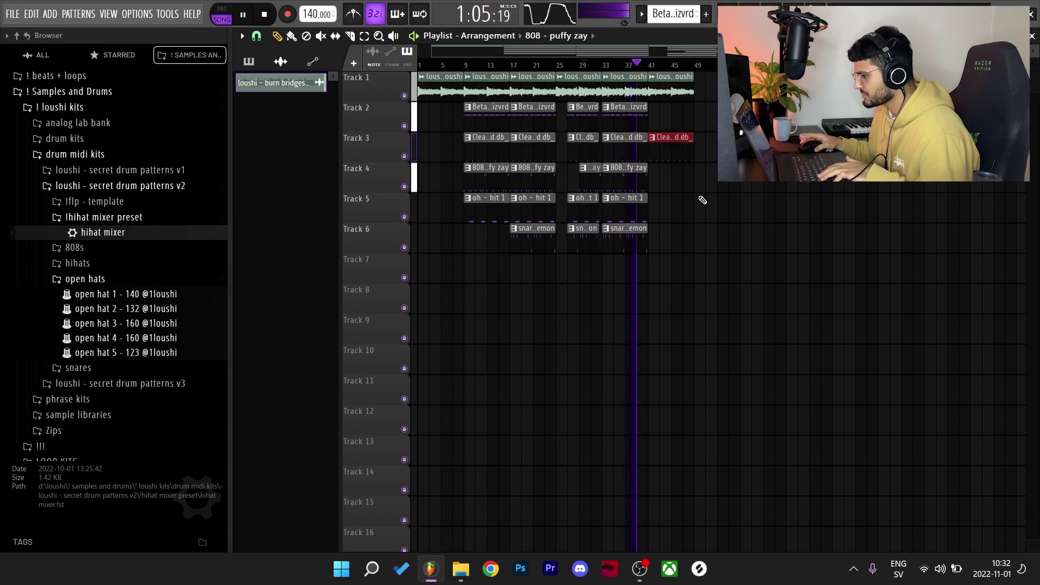
left_click(676, 237)
Copy the clips from bars 9 to 25 to just after bar 49 in the arrangement.
scroll(721, 312, "down", 2)
scroll(721, 313, "up", 5)
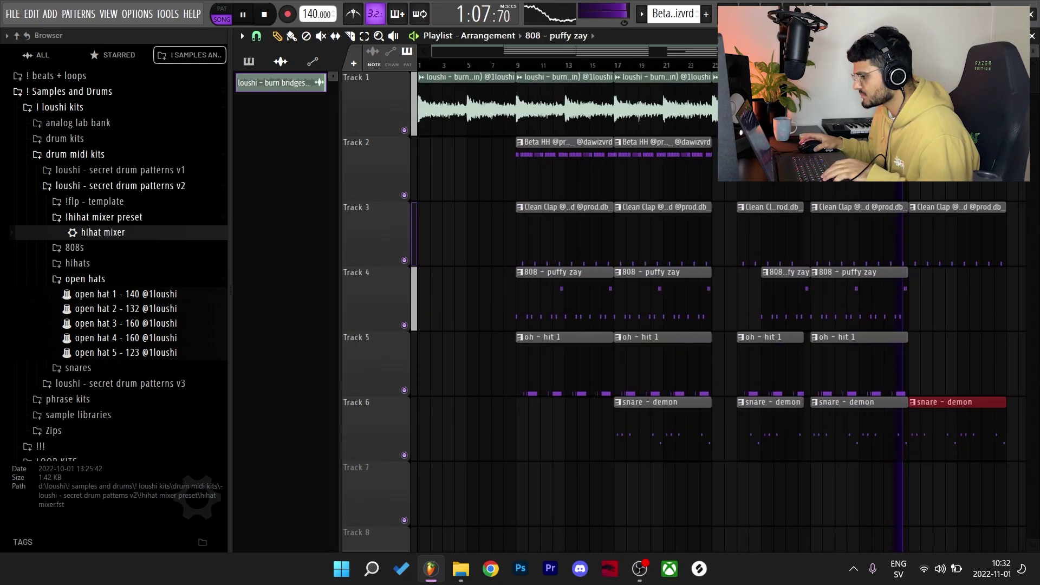
scroll(721, 312, "down", 1)
scroll(675, 238, "down", 3)
scroll(675, 238, "down", 2)
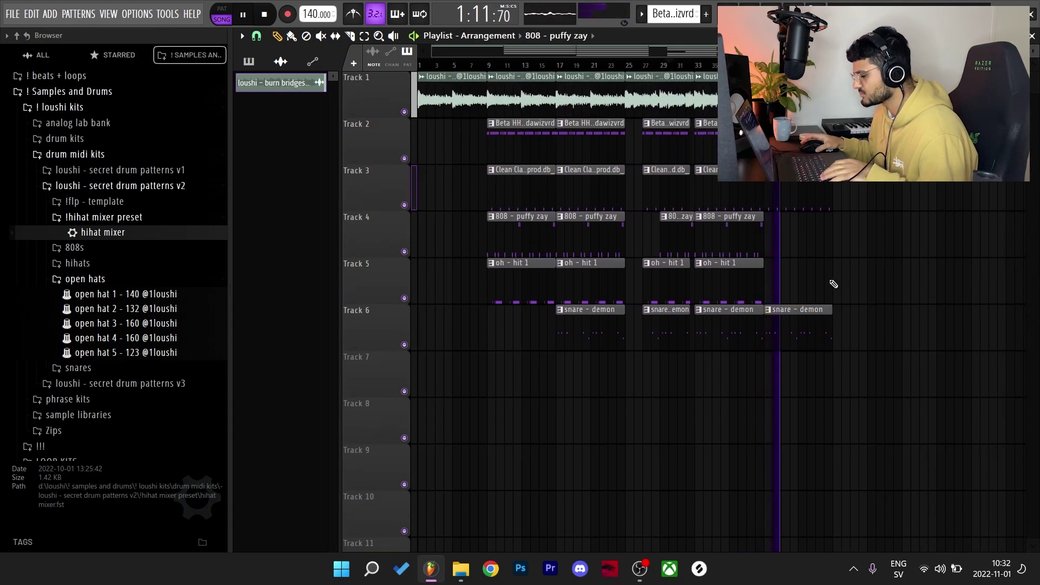
scroll(839, 286, "down", 1)
scroll(720, 312, "down", 2)
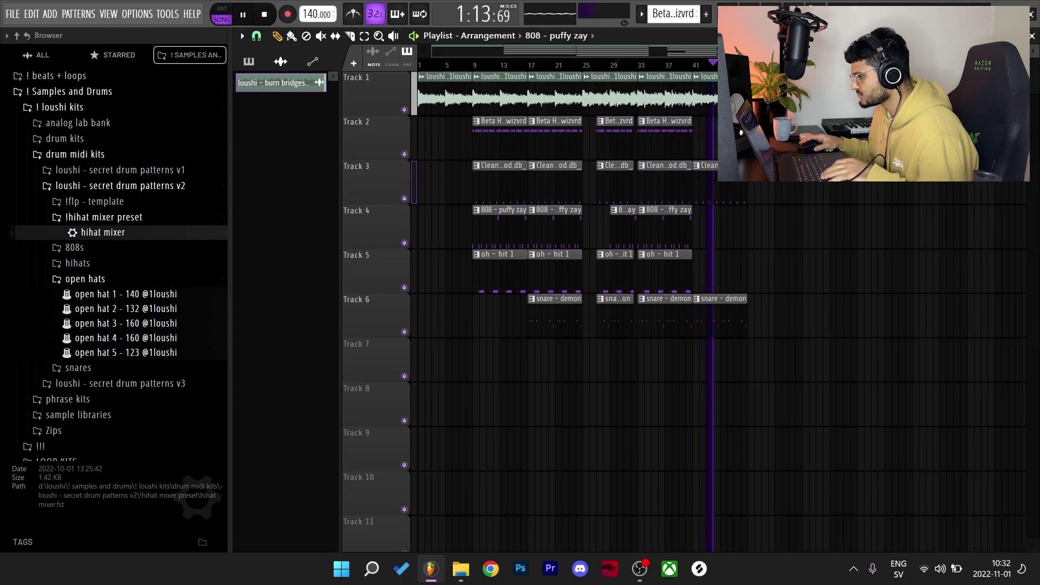
scroll(720, 312, "down", 2)
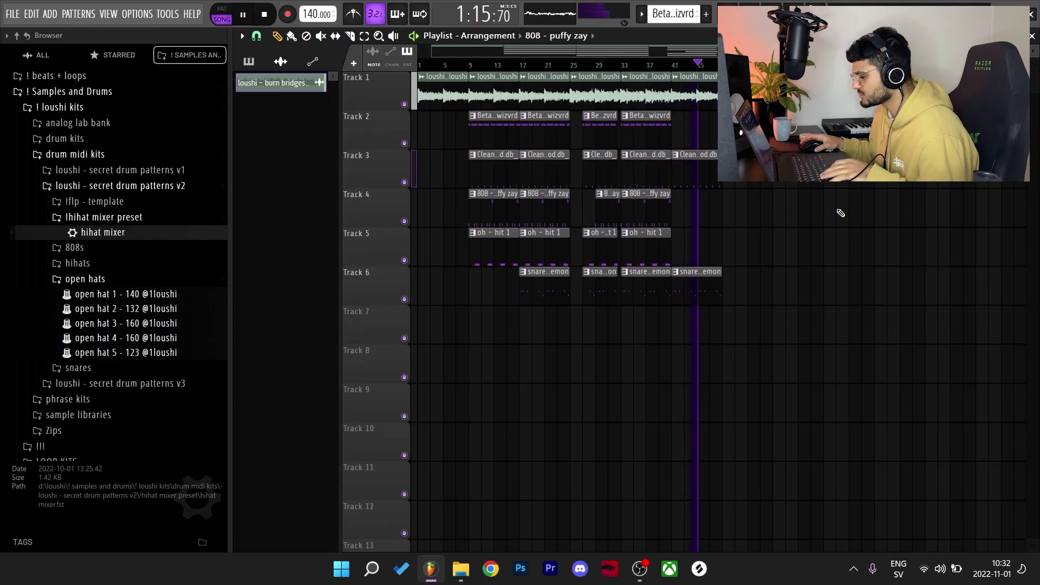
left_click_drag(513, 345, 546, 76)
left_click_drag(564, 105, 817, 106)
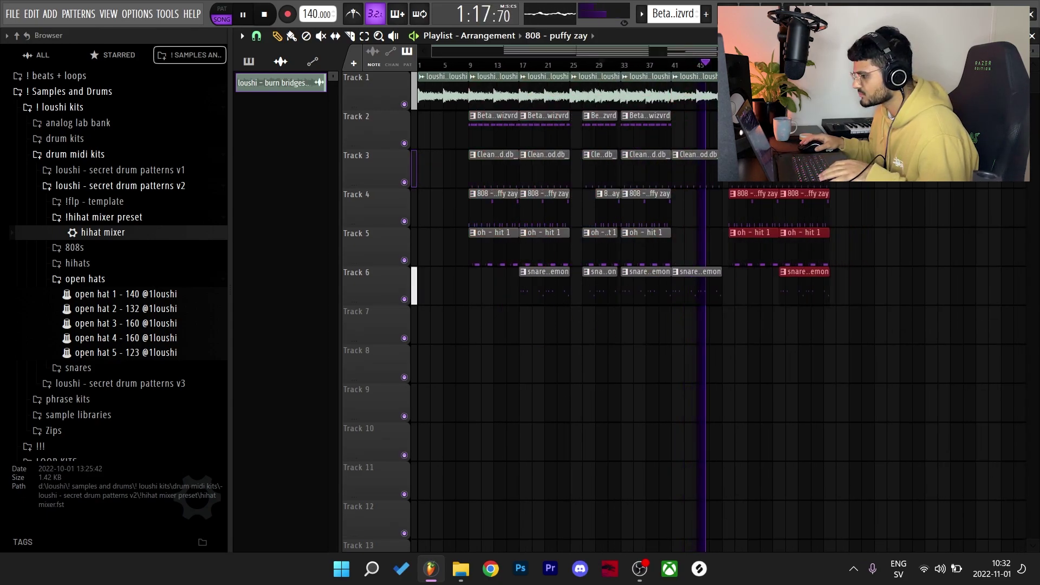
Duplicate the clips from about bar 27 onward, and repeat the last clips once more to extend the arrangement.
left_click_drag(913, 344, 580, 76)
key("ctrl+b")
scroll(938, 275, "down", 1)
left_click_drag(979, 284, 936, 176)
key("ctrl+b")
scroll(720, 312, "down", 3)
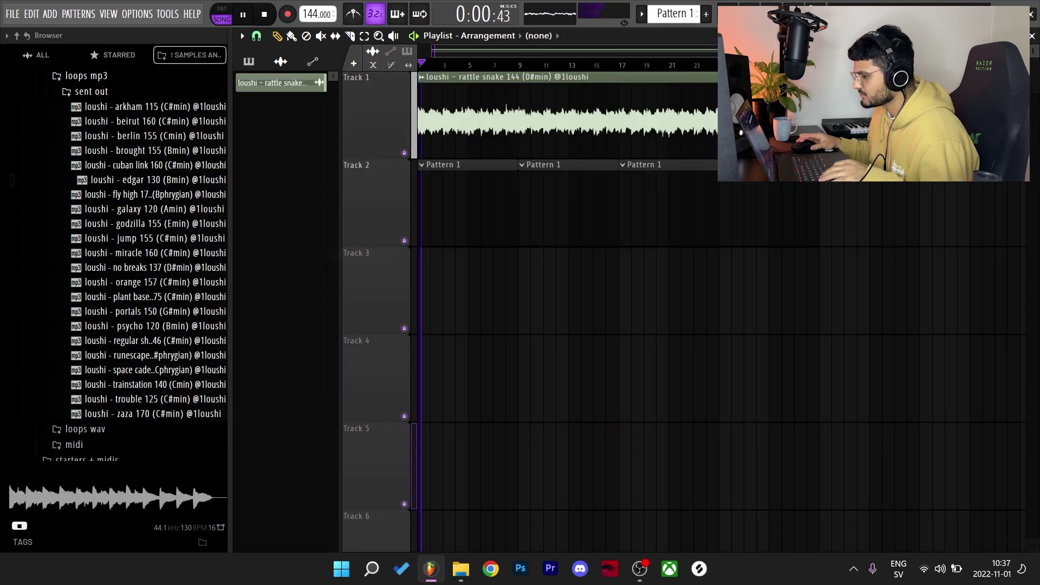
Add Fruity Parametric EQ 2 to the rattle snake loop's mixer track, Insert 1, and cut the lows with band 1 at about 115 Hz.
key("F6")
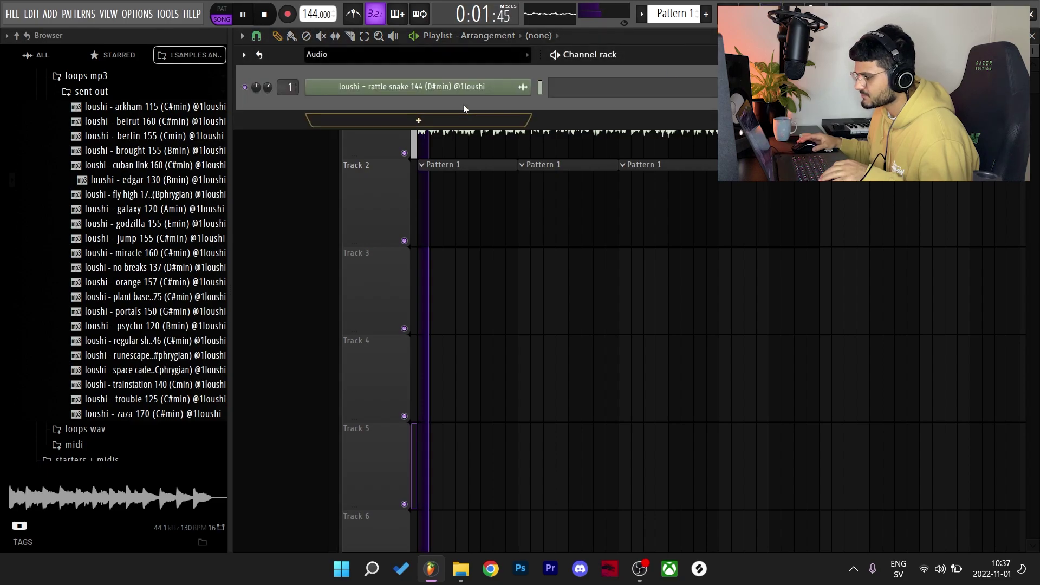
key("F9")
key("Right")
left_click(921, 76)
left_click(673, 270)
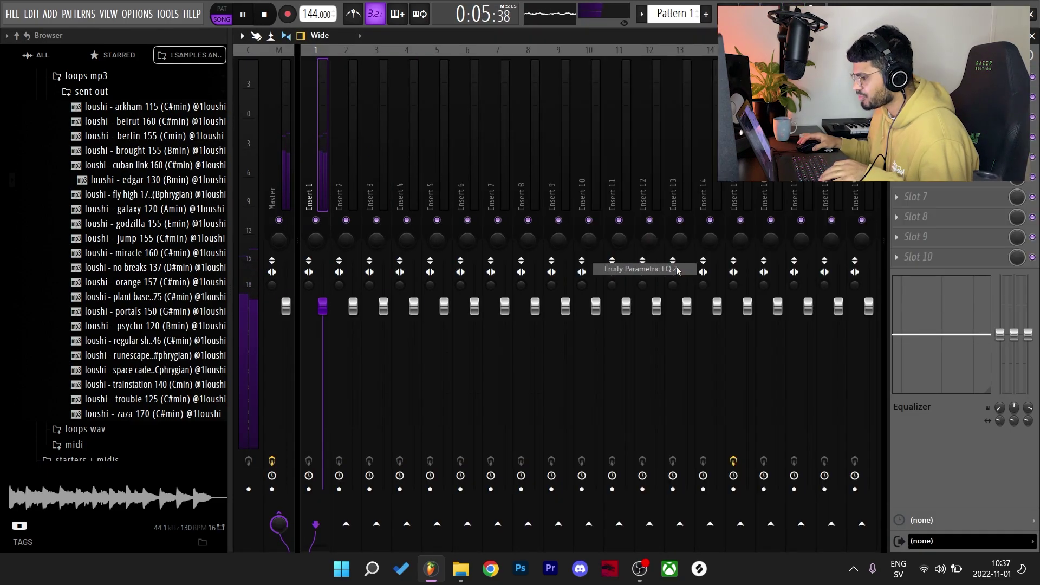
left_click_drag(371, 270, 402, 350)
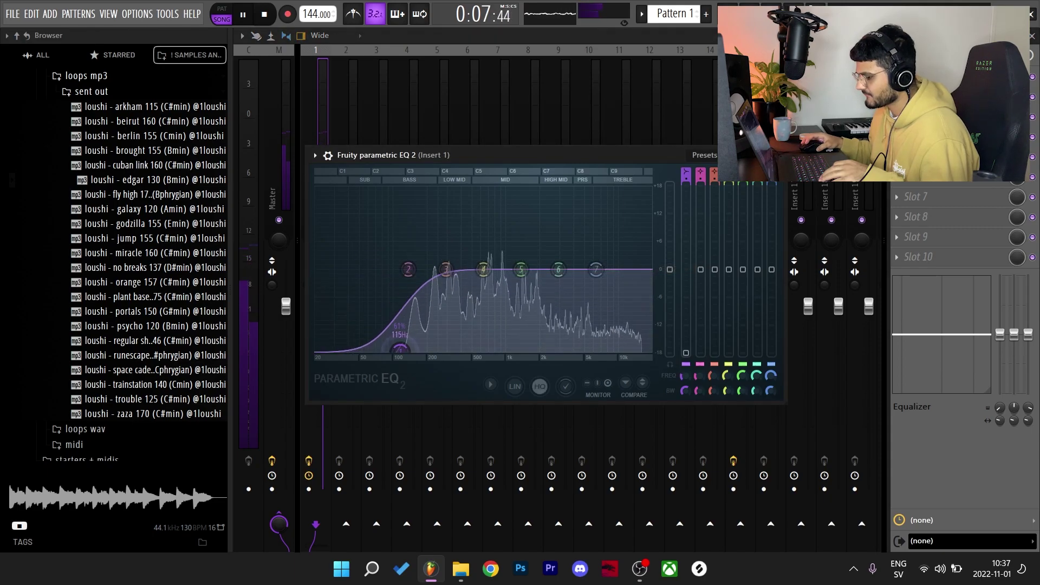
key("F5")
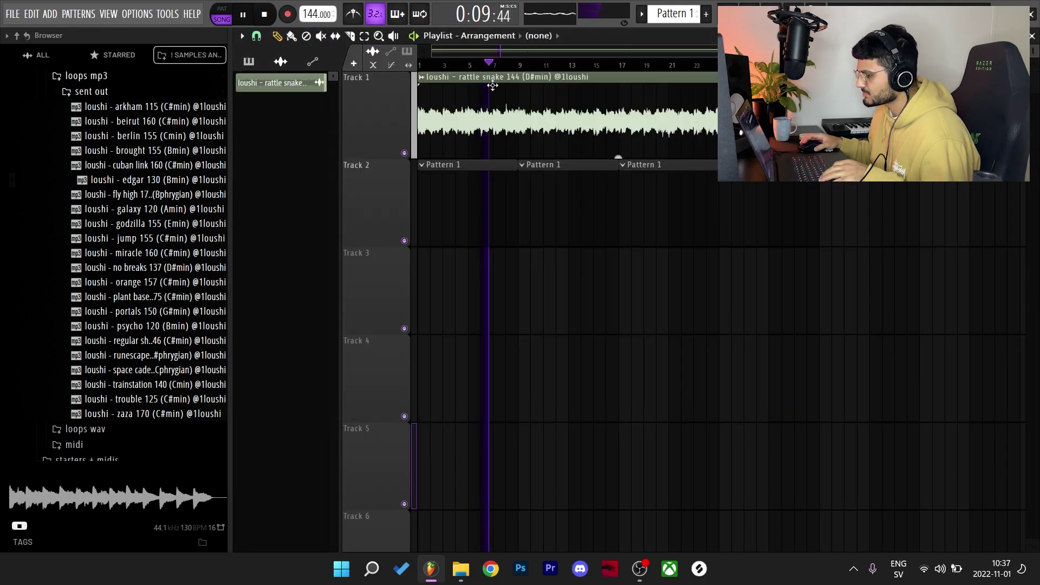
Browse to the [DxrkMatter] 808 folder inside the FREE DRUMKIT sample folder.
scroll(93, 173, "up", 3)
left_click(93, 179)
scroll(81, 174, "up", 5)
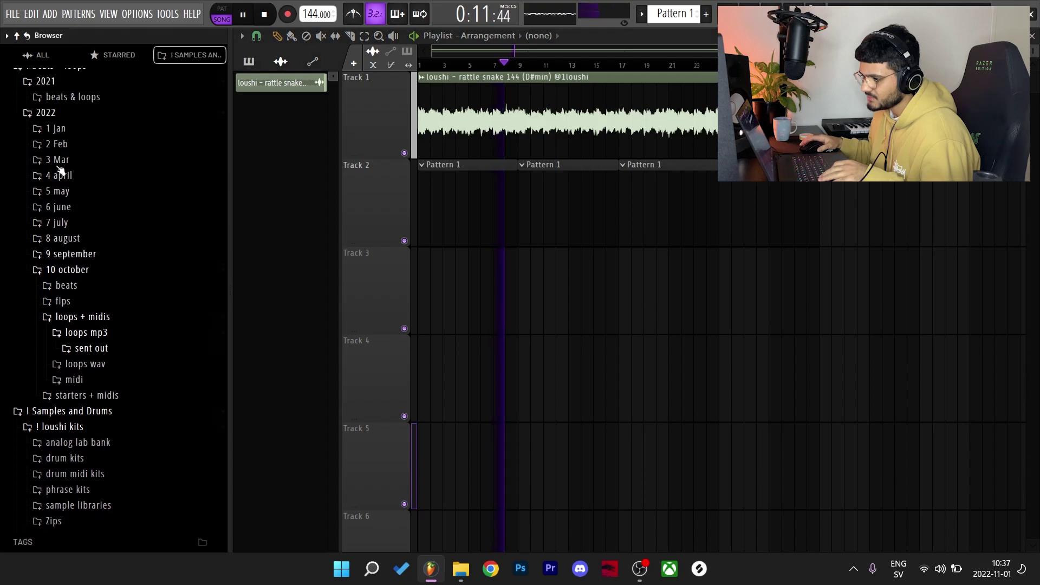
left_click(54, 121)
left_click(41, 263)
Audition the 808 samples from 808 Brooklyn onward and load [DxrkMatter] 808 LONG SPINZ as a new channel.
left_click(135, 213)
left_click(128, 228)
left_click(137, 245)
left_click(140, 258)
left_click(144, 273)
left_click(149, 288)
left_click(154, 302)
left_click_drag(154, 306, 298, 122)
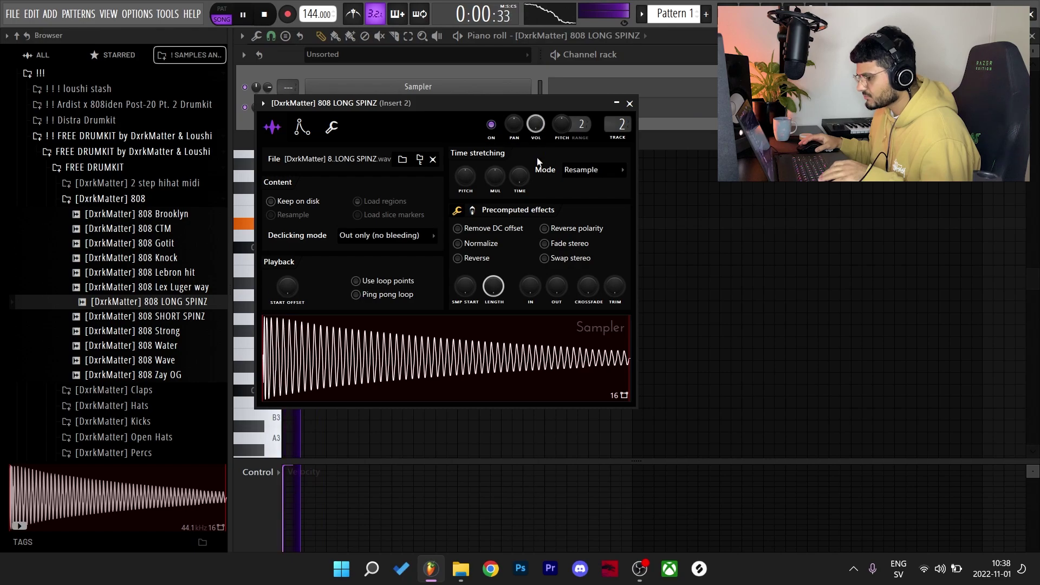
Add a fade-out to the 808 LONG SPINZ sample and write a two-bar pattern of D#5 and A#4 notes.
left_click_drag(557, 286, 556, 281)
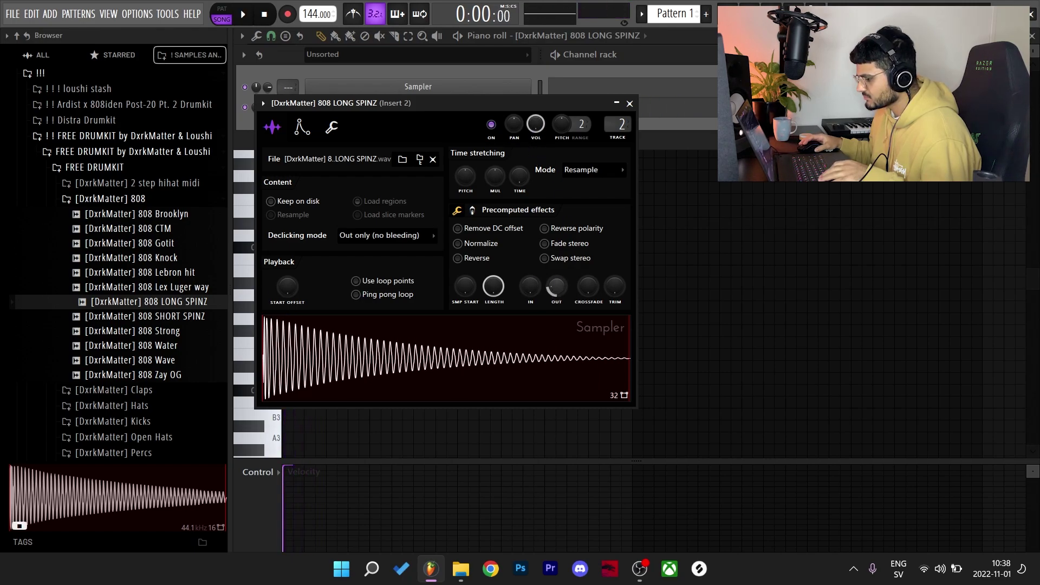
key("space")
right_click(797, 283)
key("space")
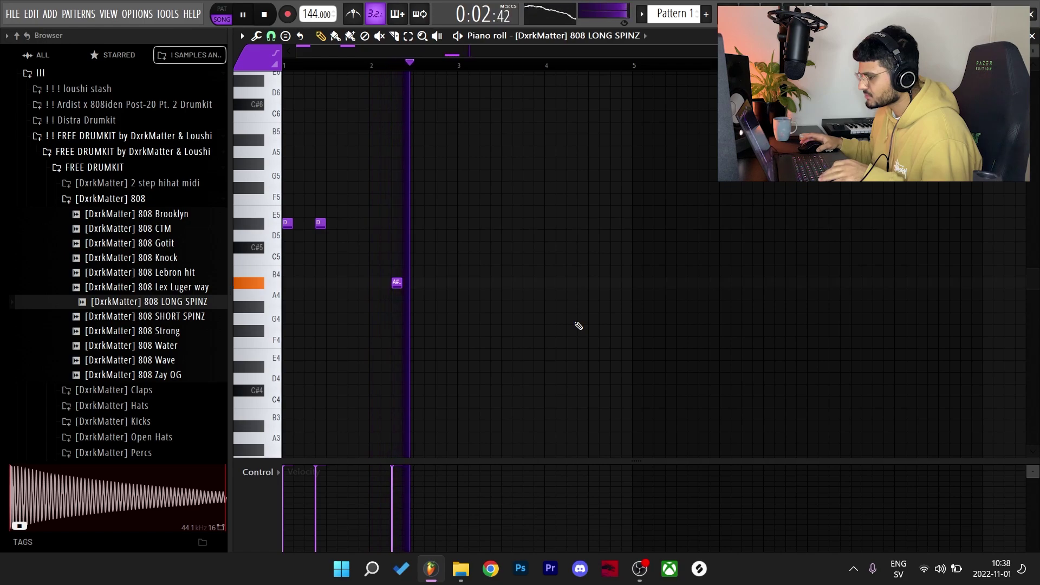
Duplicate the two-bar 808 pattern to fill bars 3 to 8.
left_click_drag(458, 65, 298, 103)
key("ctrl+b")
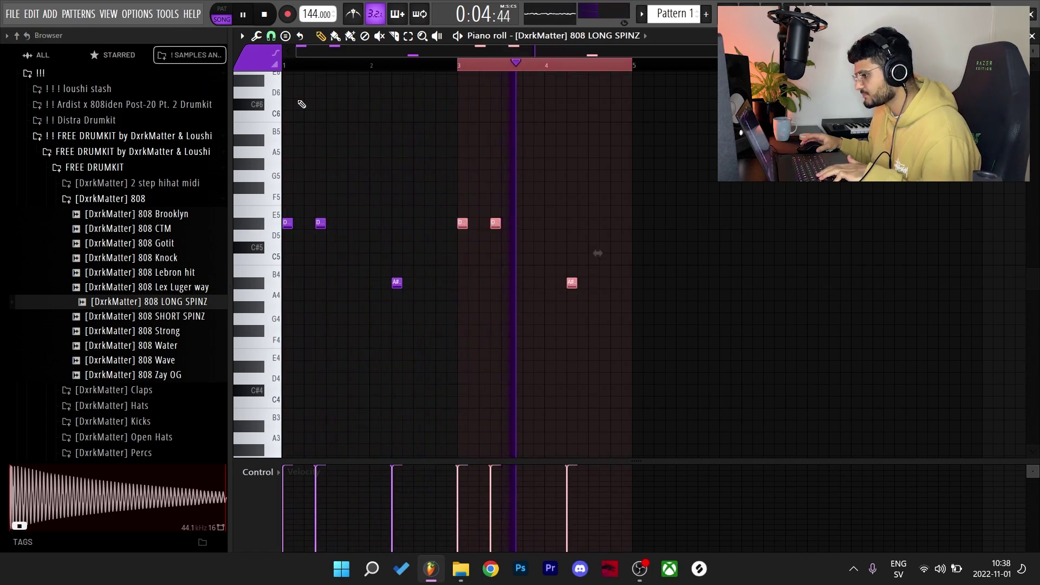
key("ctrl+b")
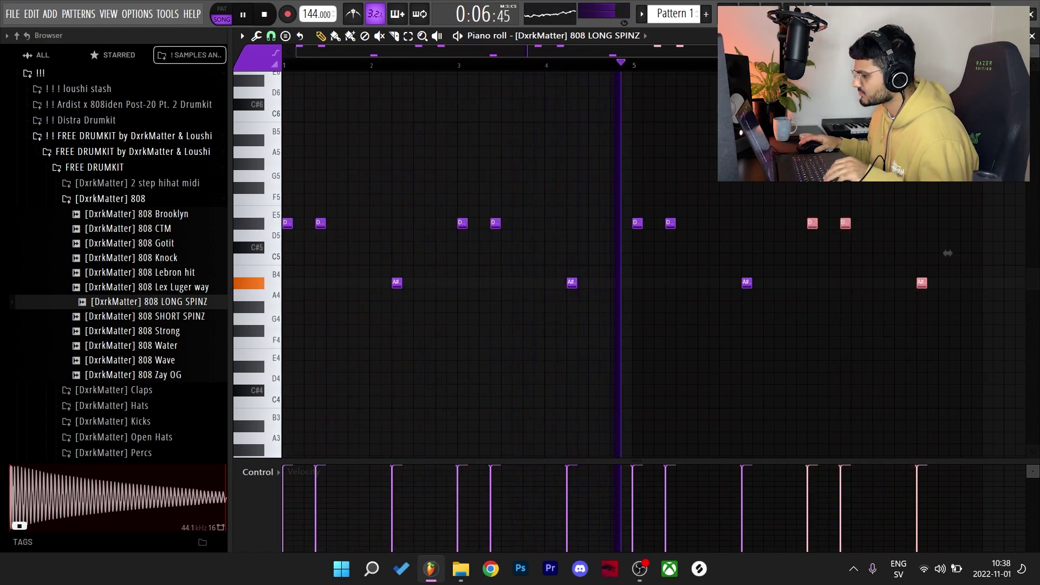
key("ctrl+d")
scroll(948, 253, "down", 1)
scroll(713, 392, "up", 1)
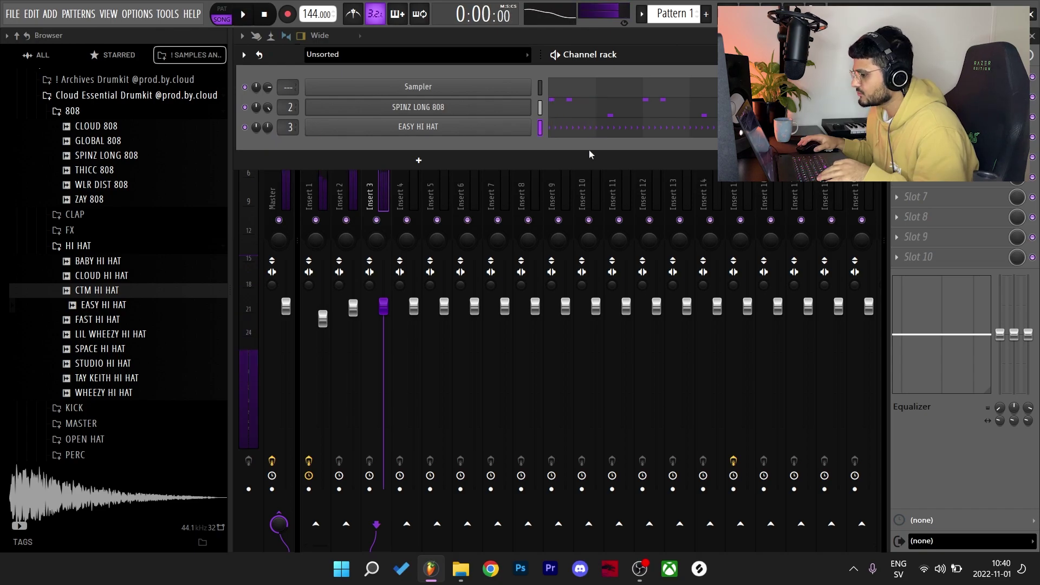
Transpose the EASY HI HAT notes down two semitones to A#4 while previewing different pitches against the loop.
left_click(613, 134)
key("shift+Down")
key("space")
key("shift+Up")
key("shift+Up")
key("shift+Down")
key("shift+Down")
key("shift+Down")
key("space")
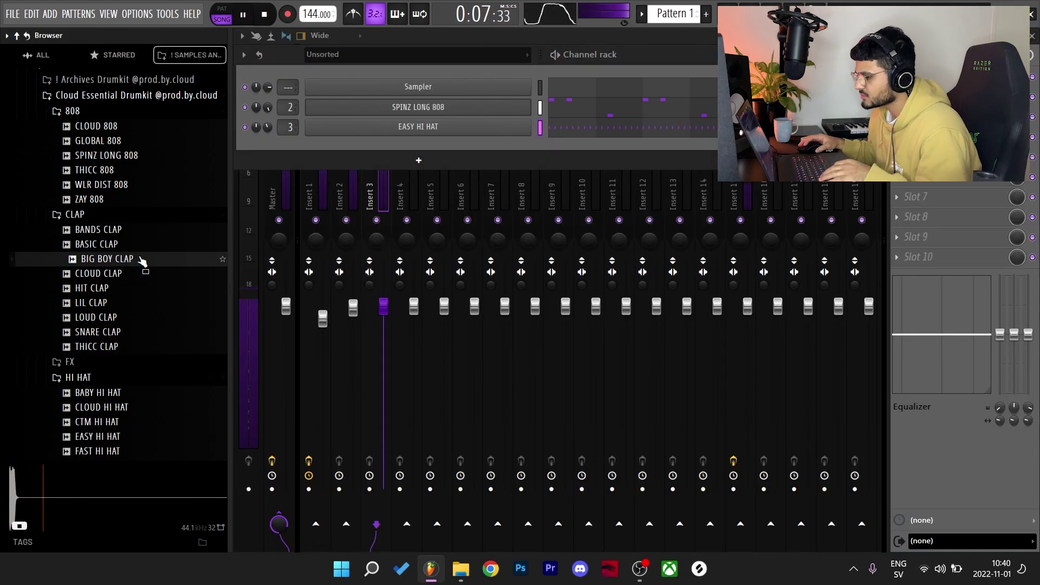
Load BIG BOY CLAP and, after auditioning samples in the SNARE folder, CRASH SNARE as new channels.
left_click_drag(143, 262, 293, 144)
scroll(99, 318, "down", 6)
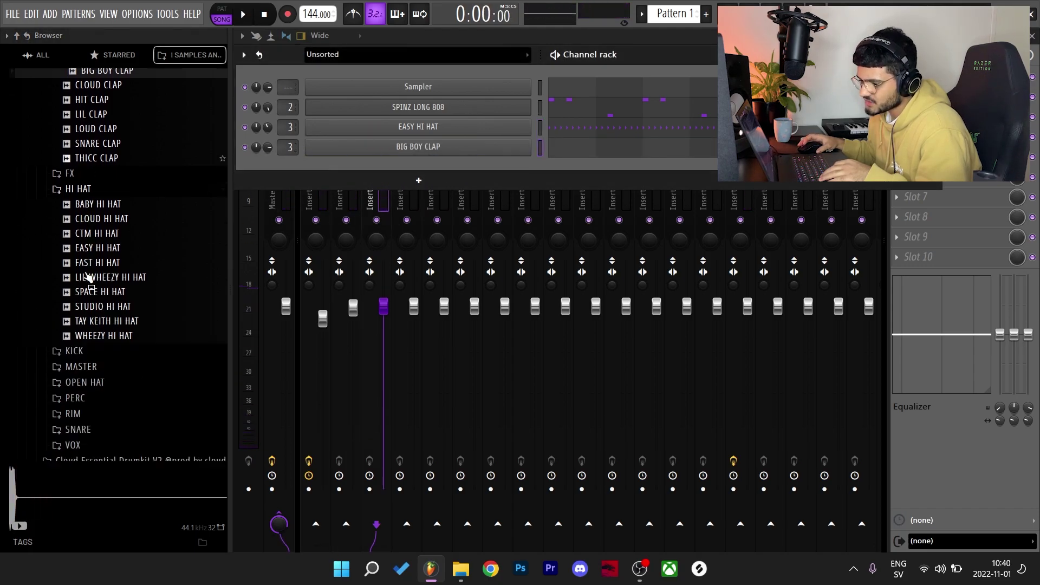
left_click(95, 362)
scroll(108, 244, "down", 6)
left_click(133, 196)
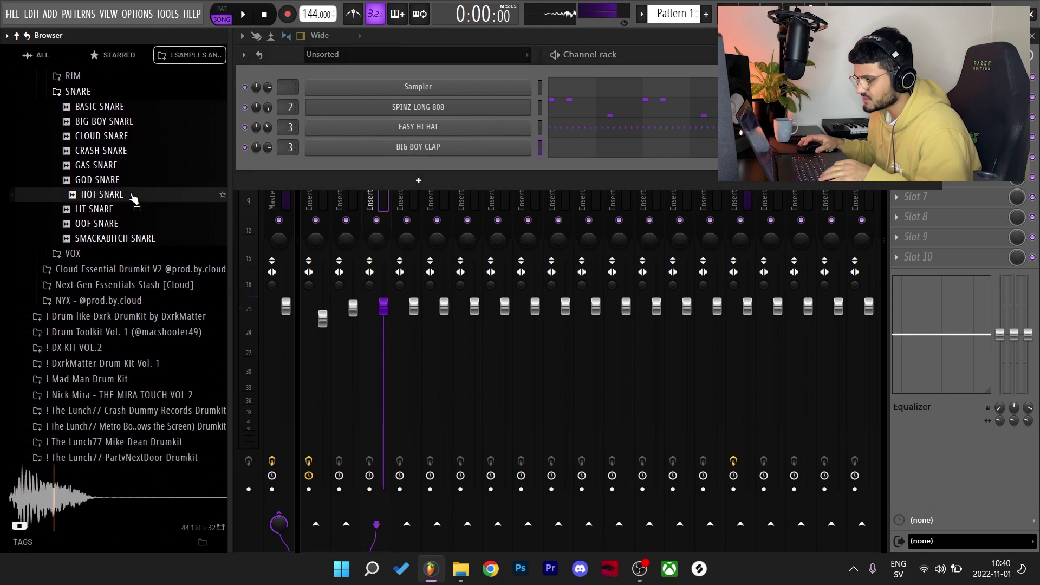
left_click(130, 170)
Add an extra CRASH SNARE note on A#4 at beat 2 of bar 2 and lower its velocity.
key("space")
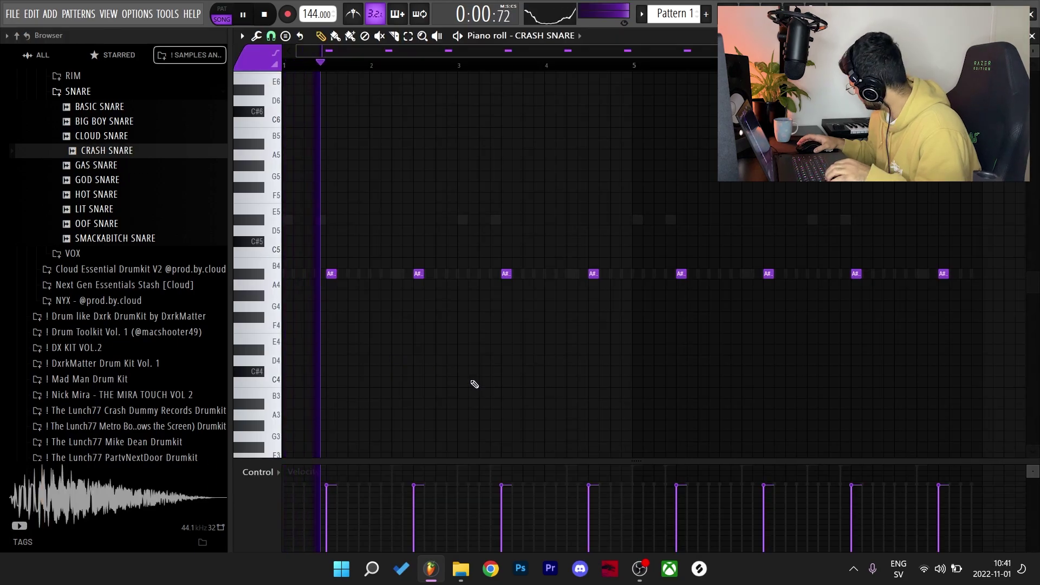
left_click(391, 273)
key("space")
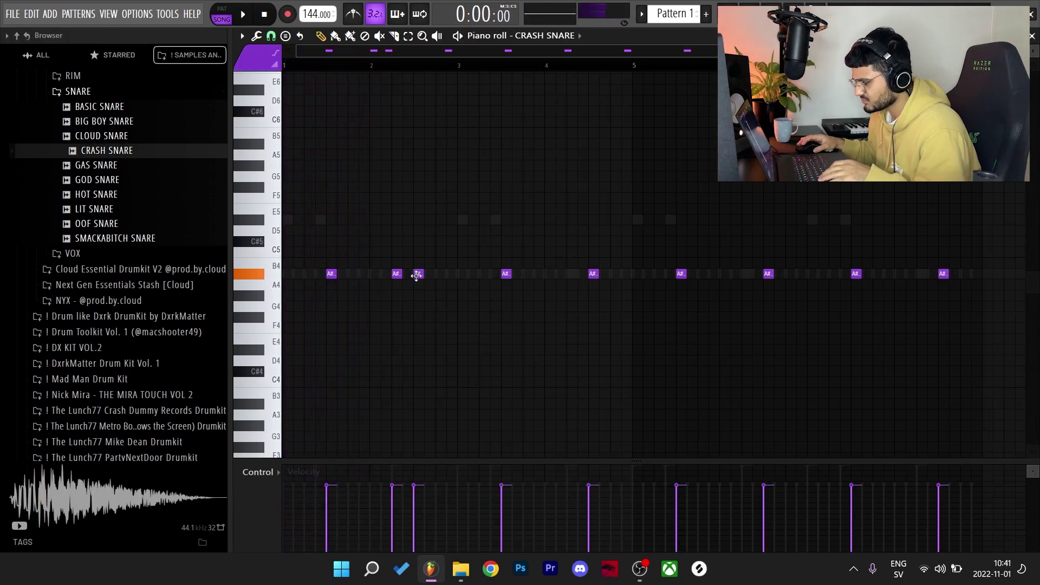
key("space")
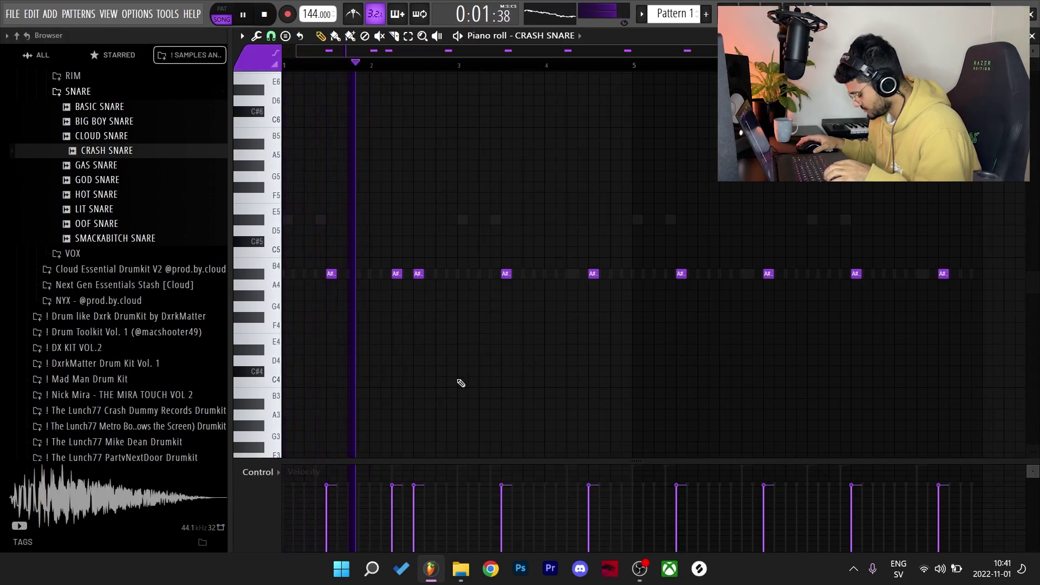
key("space")
key("space")
left_click(392, 495)
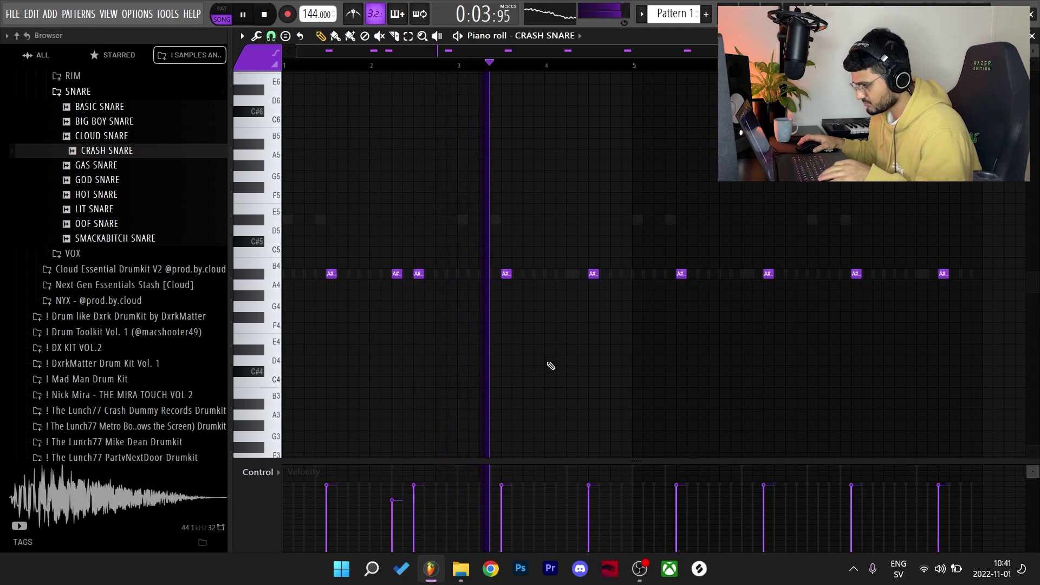
Add softer extra snare hits in bars 4, 6 and 8 and move the whole snare pattern to C5.
left_click(562, 275)
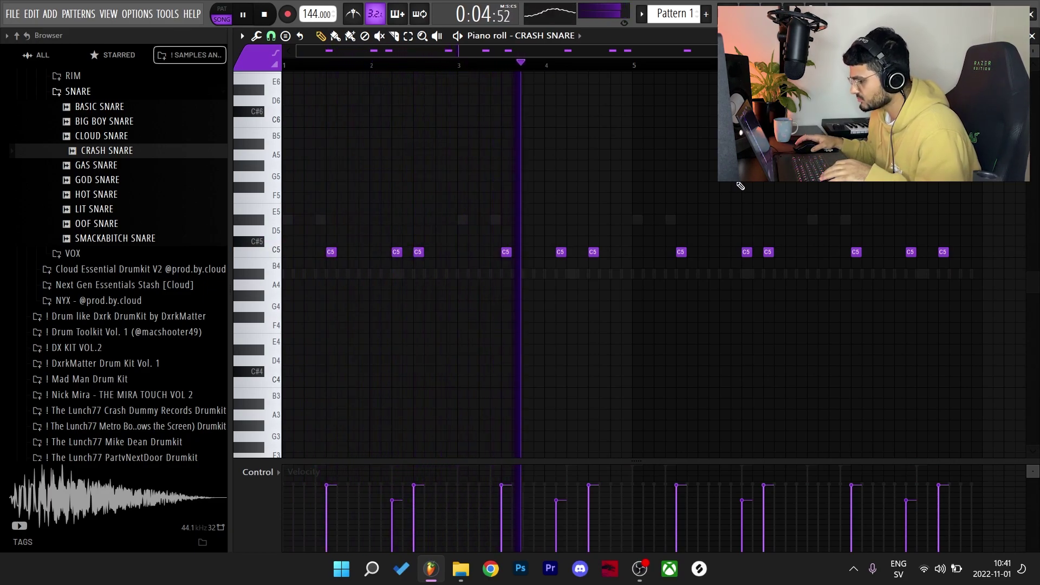
scroll(648, 209, "down", 3)
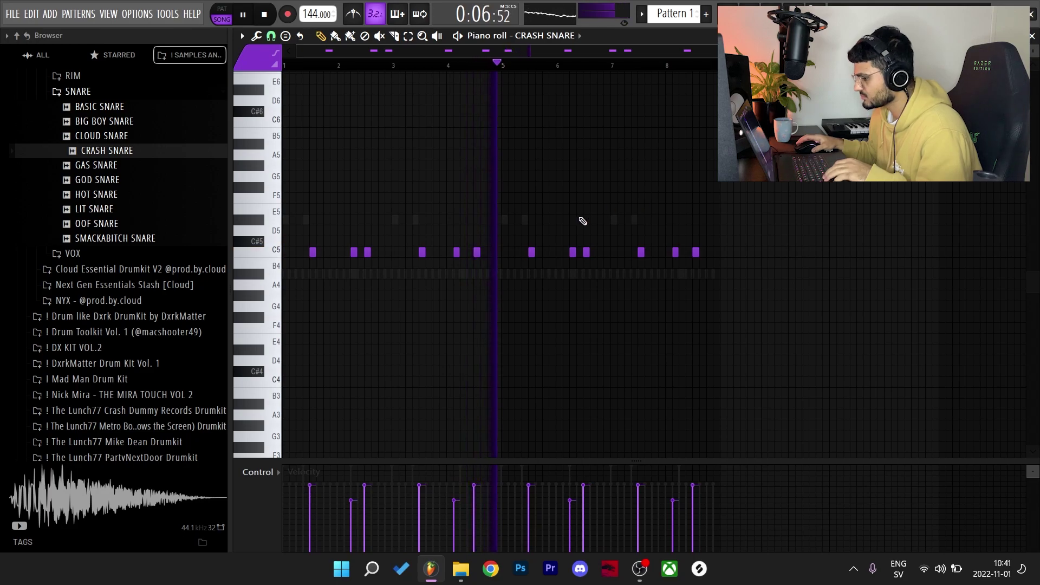
scroll(569, 159, "up", 3)
scroll(643, 139, "up", 2)
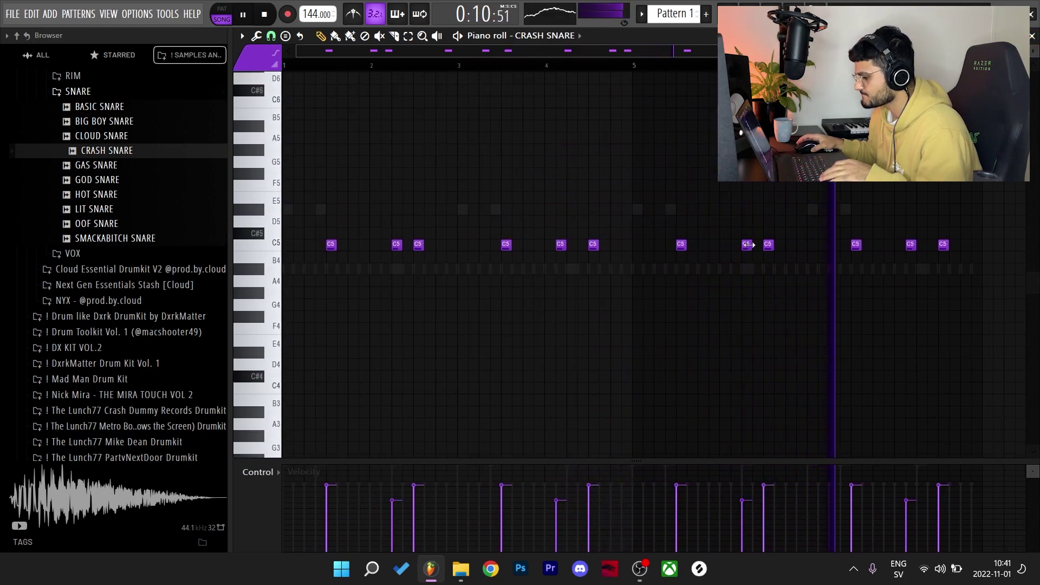
Replace the bar 2 note of SPINZ LONG 808 with two short A#4 notes late in the bar, and raise the first one octave.
right_click(441, 269)
right_click(441, 270)
left_click(431, 271)
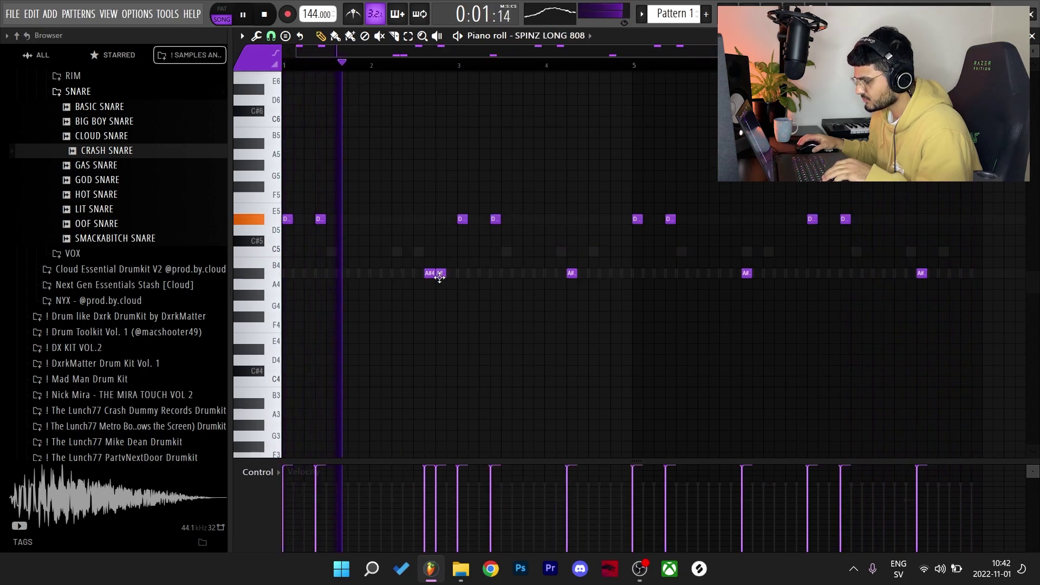
left_click(429, 273)
key("ctrl+Up")
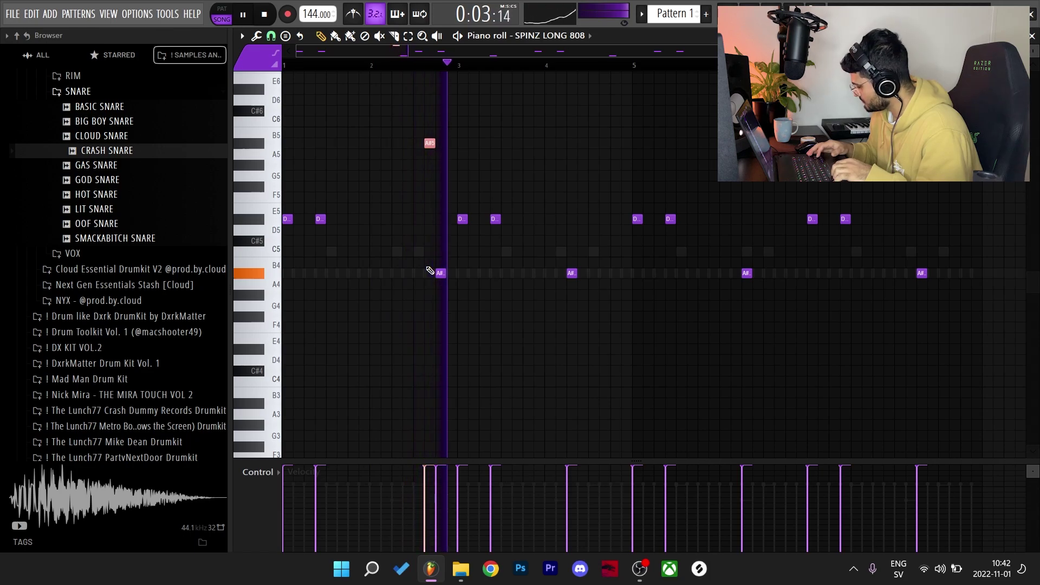
Transpose the second short 808 note at beat 4 of bar 2 to A#5 and lower its velocity.
left_click(441, 273)
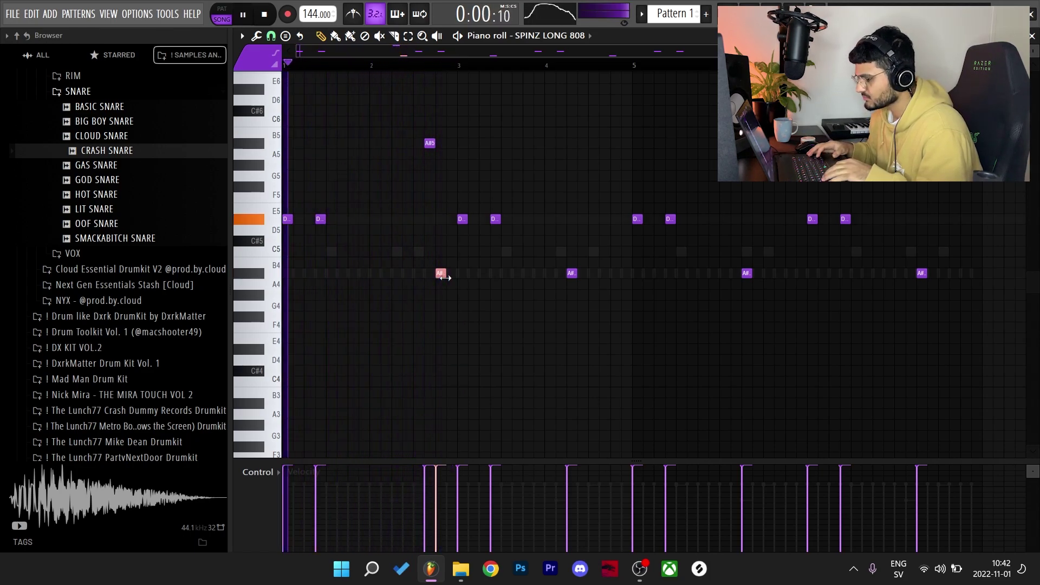
key("shift+Up")
key("shift+Up")
key("shift+Up")
key("shift+Up")
key("shift+Up")
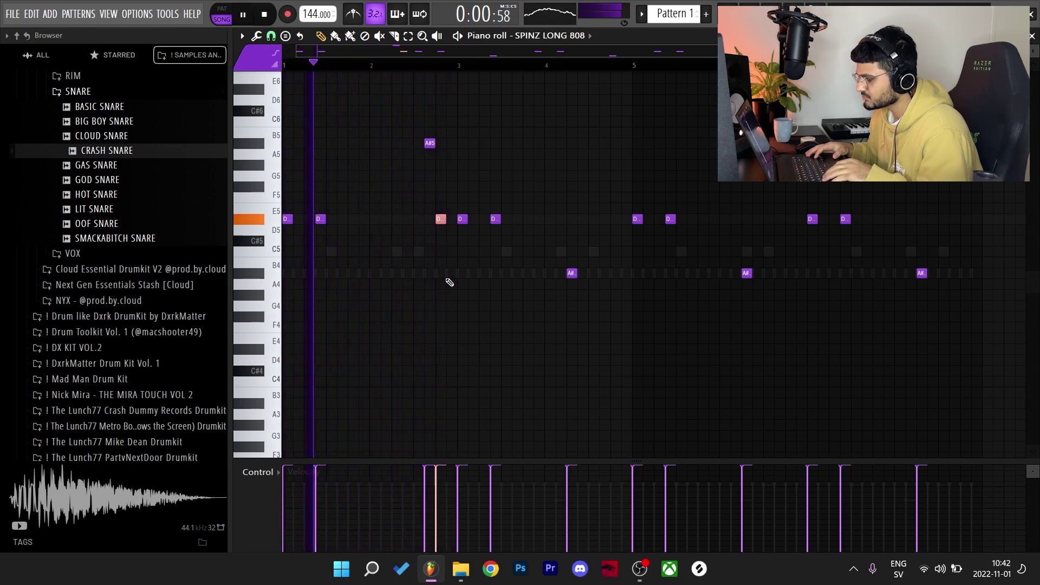
key("ctrl+Up")
key("shift+Down")
key("shift+Down")
key("shift+Down")
key("shift+Down")
left_click(434, 483)
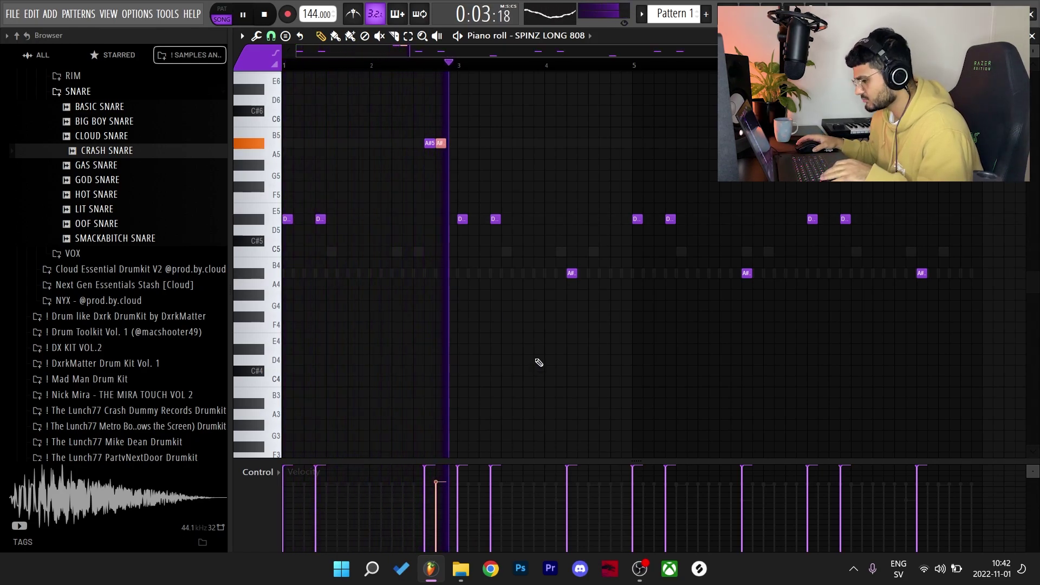
Replace the second A#5 note of SPINZ LONG 808 late in bar 2 with two half-length notes and raise their velocity slightly.
scroll(458, 176, "up", 2, "ctrl")
left_click_drag(439, 144, 448, 152)
right_click(493, 179)
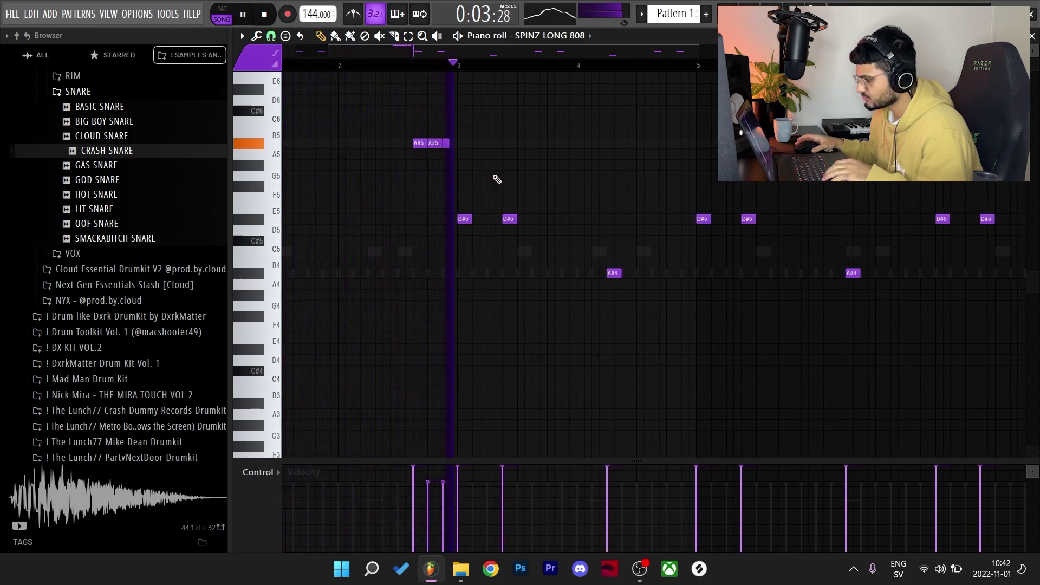
right_click(446, 143)
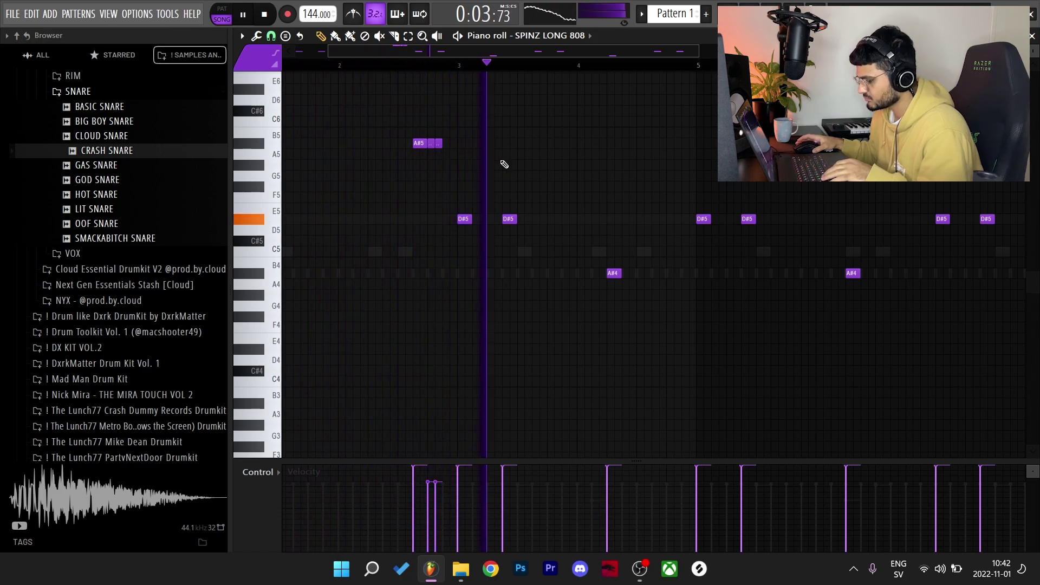
scroll(548, 358, "down", 2)
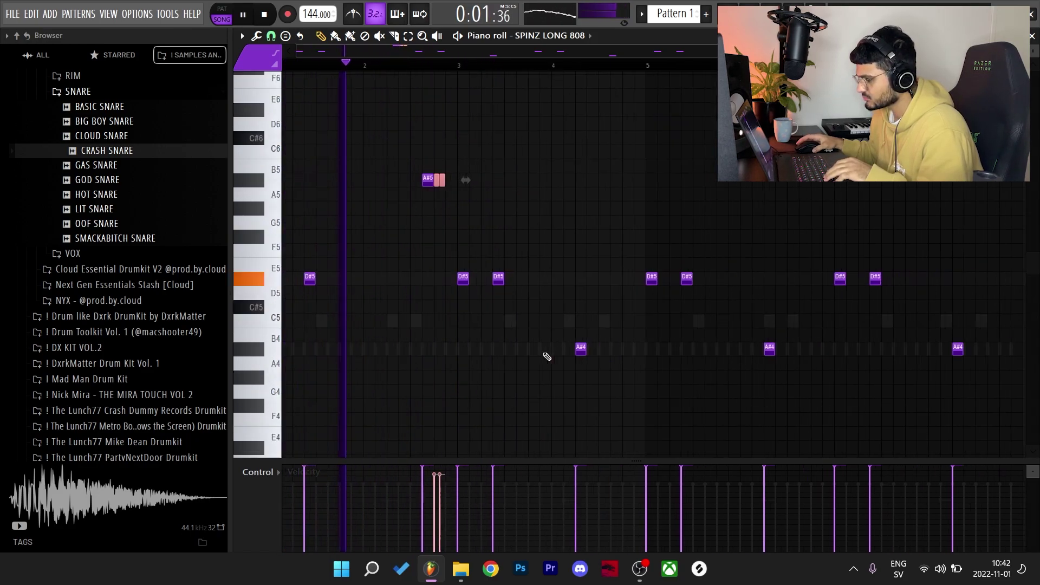
scroll(511, 353, "up", 1)
key("ctrl+d")
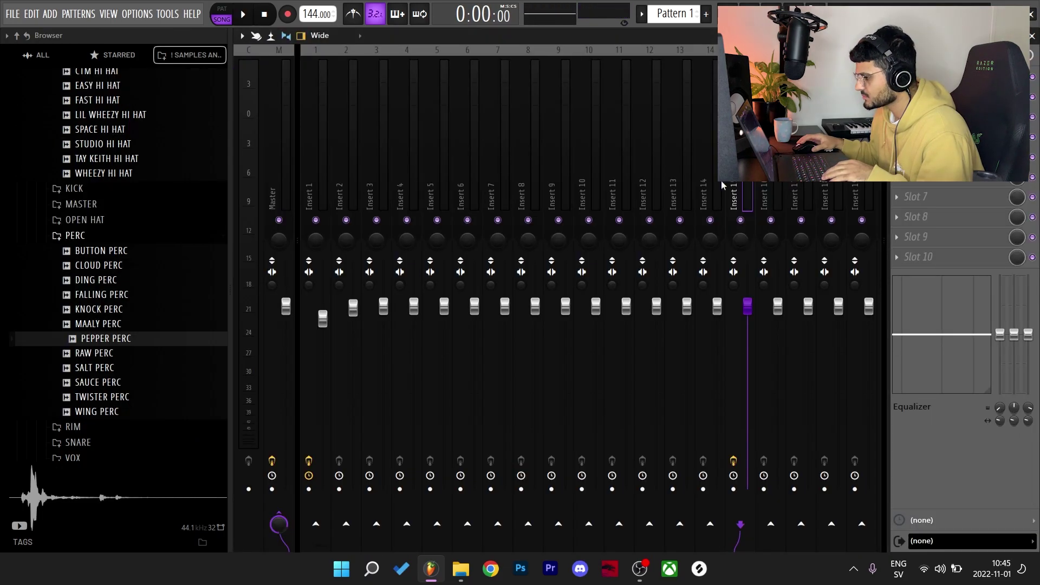
Play back the beat and open the PEPPER PERC pattern in the piano roll.
key("space")
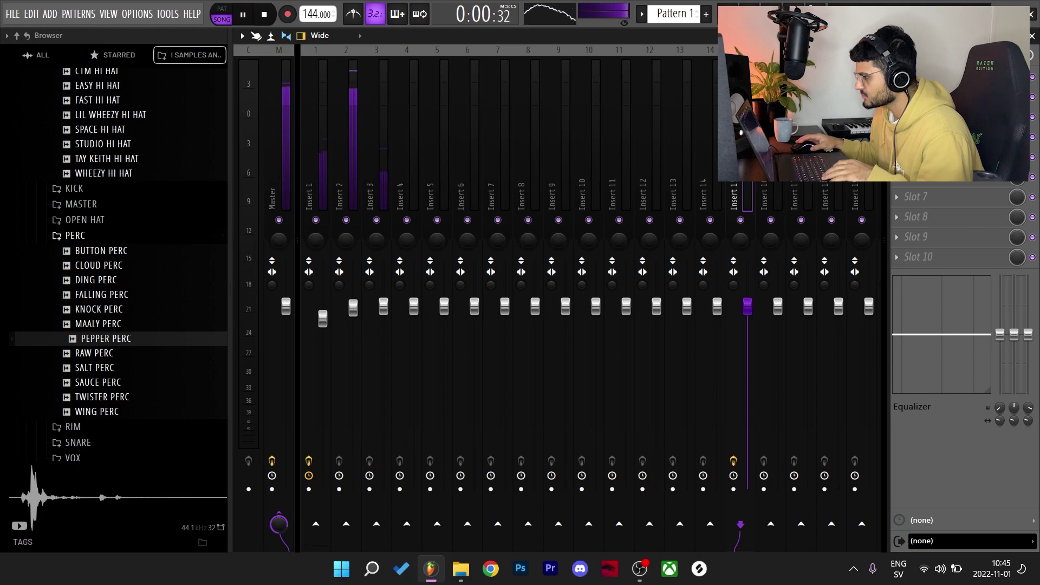
key("F9")
left_click(681, 155)
left_click(662, 171)
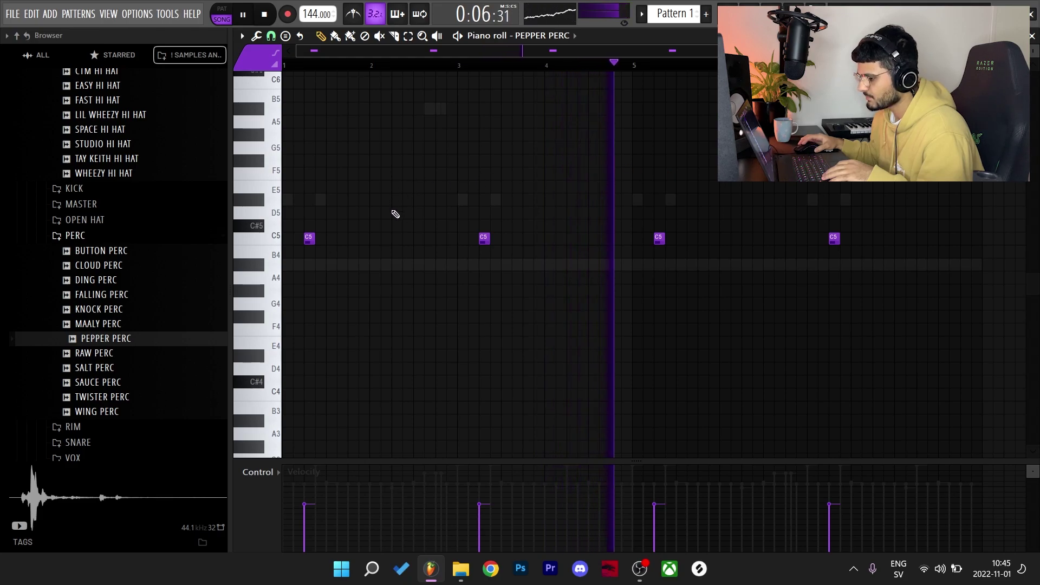
left_click(271, 36)
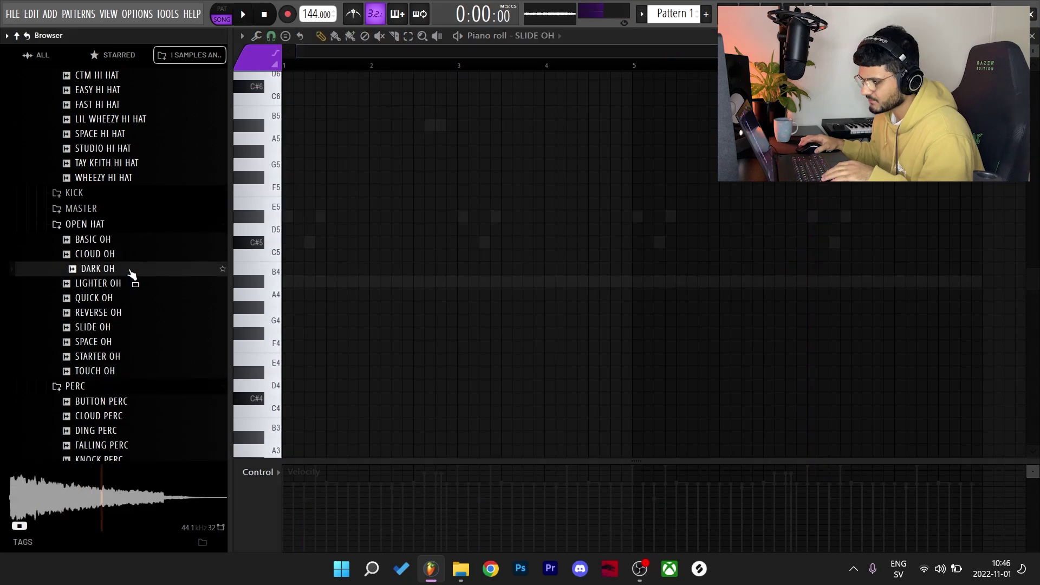
Load BASIC OH in place of SLIDE OH and place an A#4 note at the start of bar 1.
left_click(125, 253)
left_click(122, 239)
left_click_drag(343, 242, 119, 283)
left_click(290, 281)
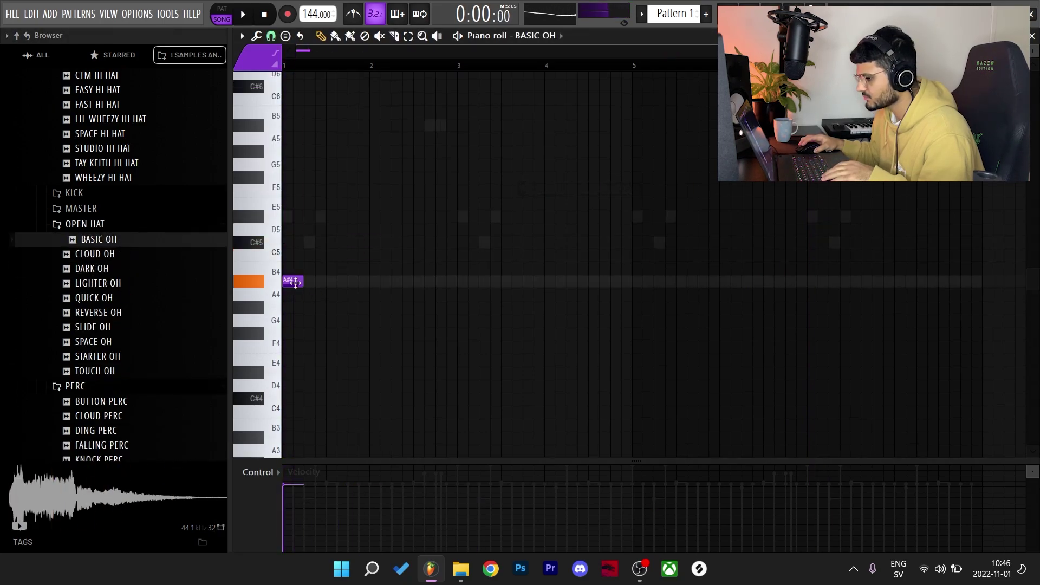
Raise the BASIC OH note at the start of bar 1 to B4 and play the beat.
left_click(304, 243)
left_click(294, 203)
key("ctrl+z")
key("space")
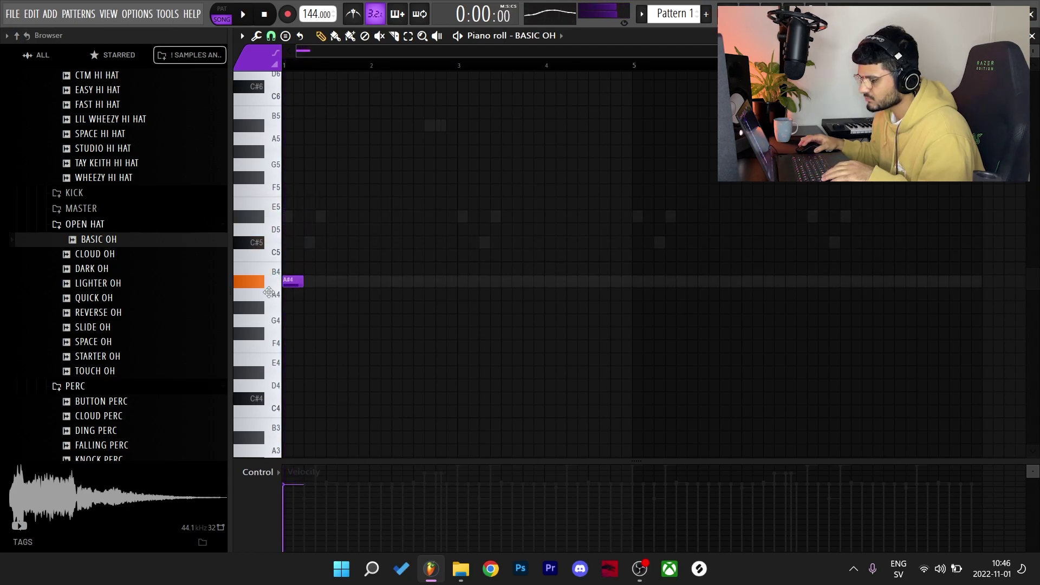
left_click_drag(291, 281, 287, 268)
key("space")
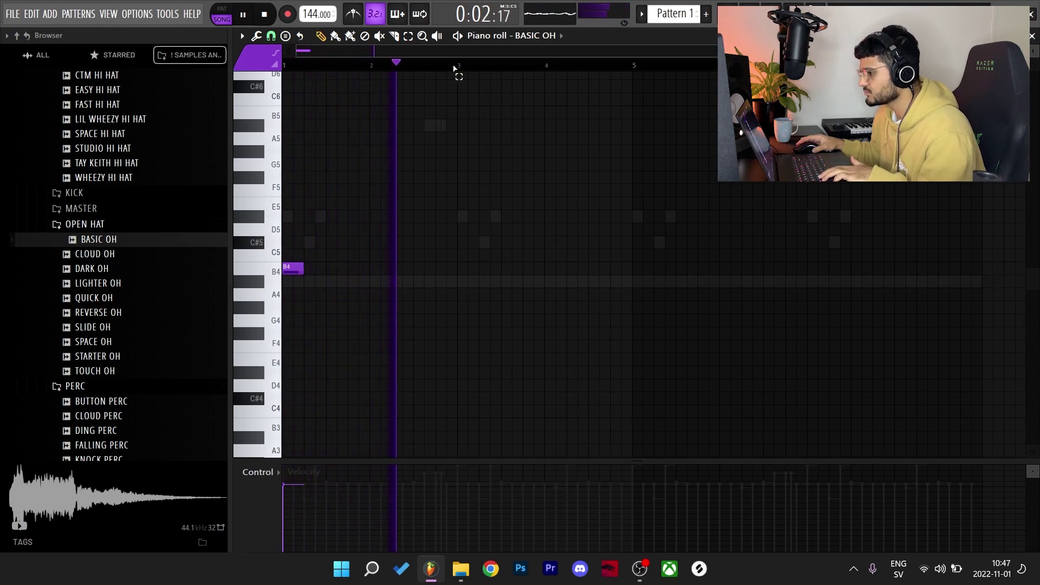
Repeat the BASIC OH note every two bars, at bars 3, 5 and 7.
key("ctrl+b")
key("ctrl+b")
key("ctrl+b")
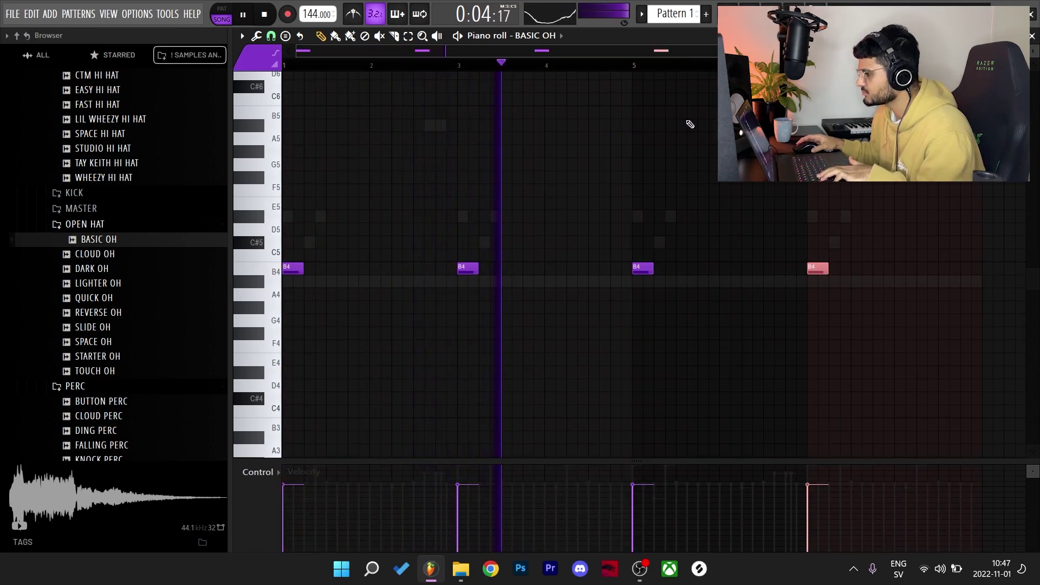
key("space")
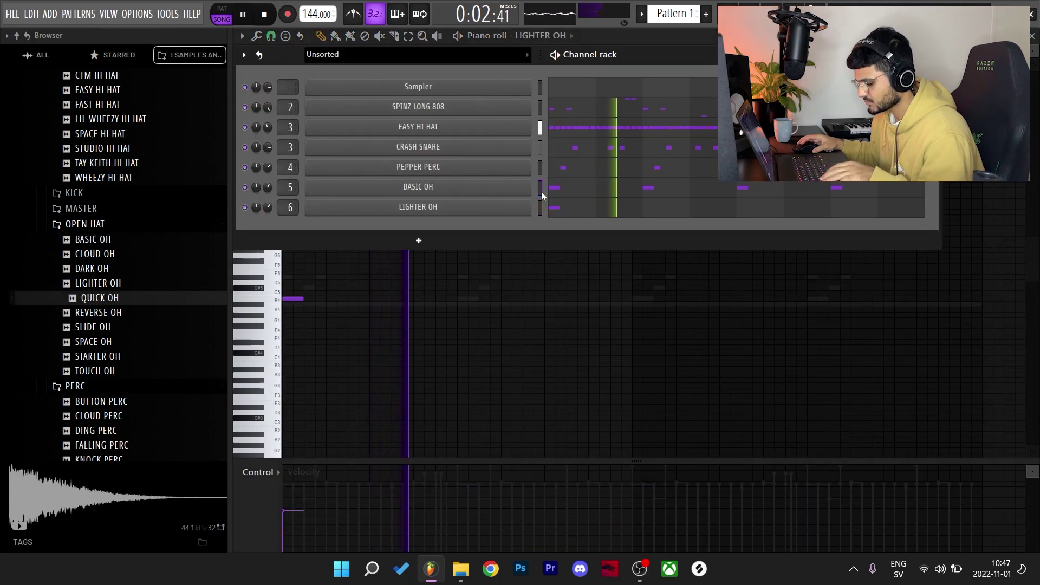
Copy the four BASIC OH notes into the LIGHTER OH channel and lower their velocity.
left_click(540, 207)
key("ctrl+v")
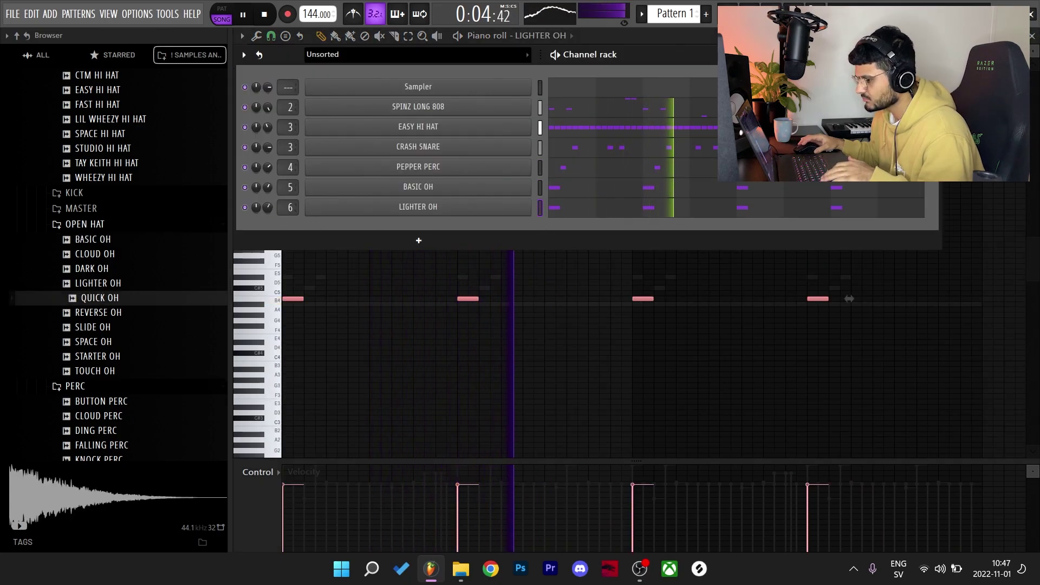
left_click(431, 372)
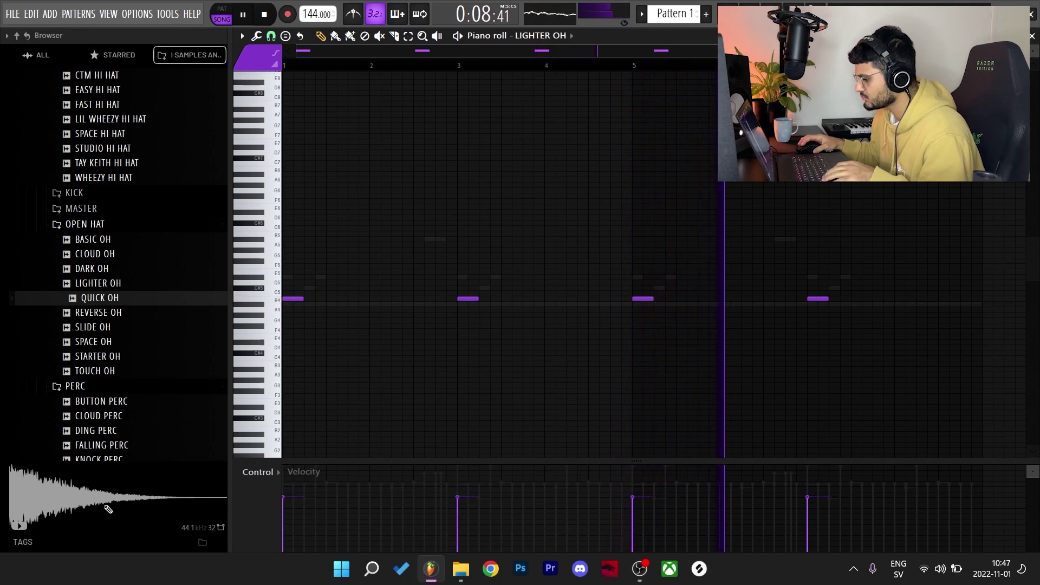
left_click(1032, 35)
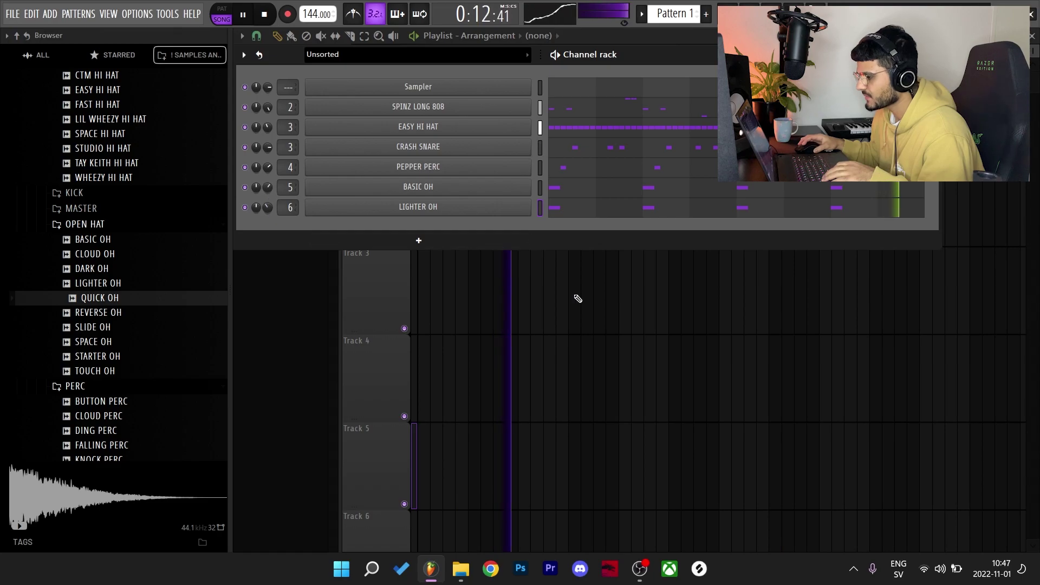
key("F6")
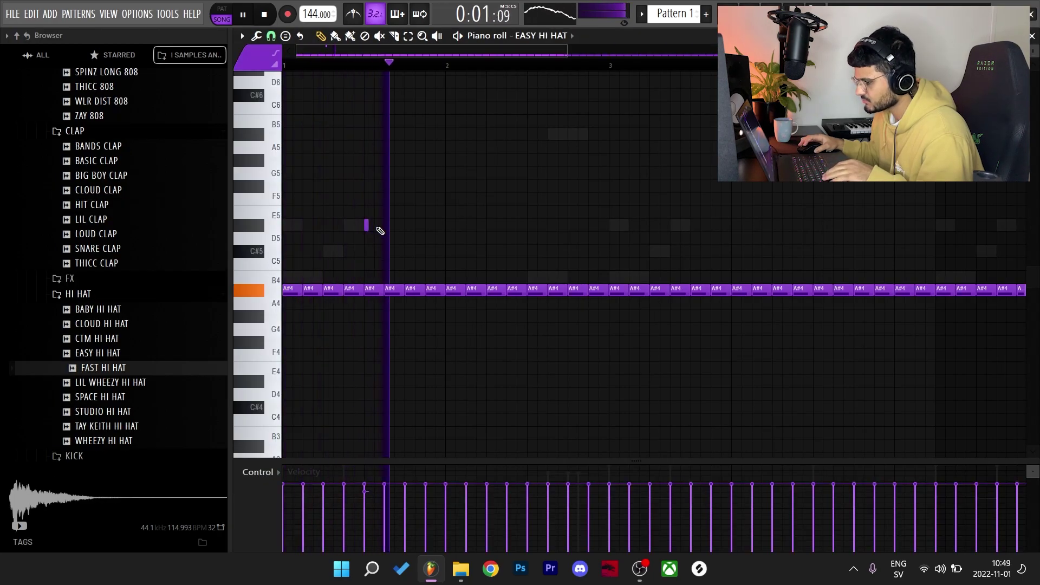
Build a roll of five very short D#5 notes in bar 1 of the EASY HI HAT pattern.
left_click_drag(373, 220, 360, 229, "ctrl")
key("ctrl+b")
key("ctrl+b")
key("ctrl+b")
key("ctrl+b")
left_click_drag(556, 229, 580, 218)
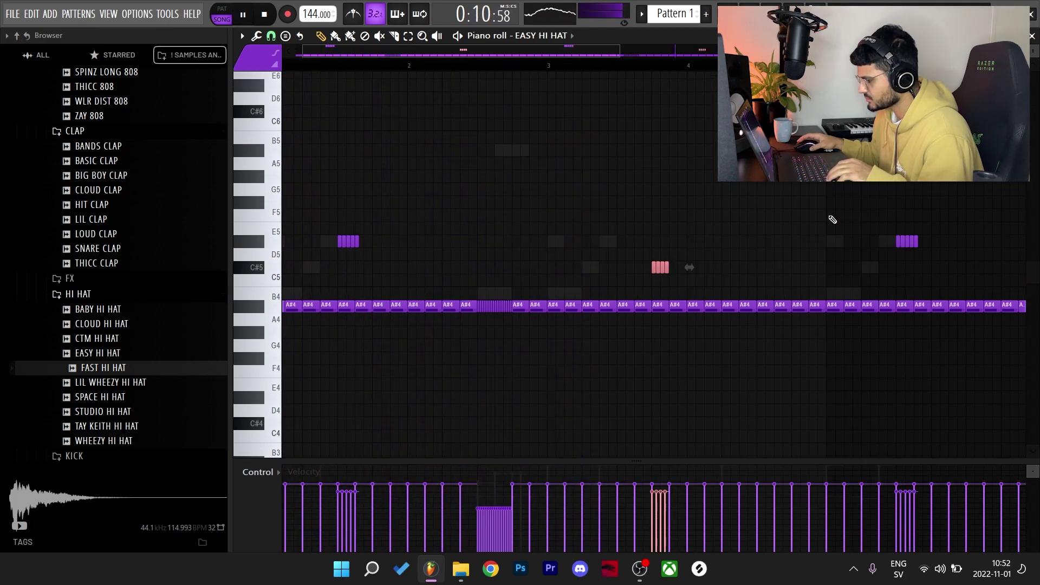
Lower the D#5 rolls of the EASY HI HAT pattern two semitones to C#5.
right_click(908, 272, "ctrl")
right_click(813, 251, "ctrl")
left_click_drag(766, 239, 229, 215, "ctrl")
key("shift+Down")
key("shift+Down")
key("ctrl+d")
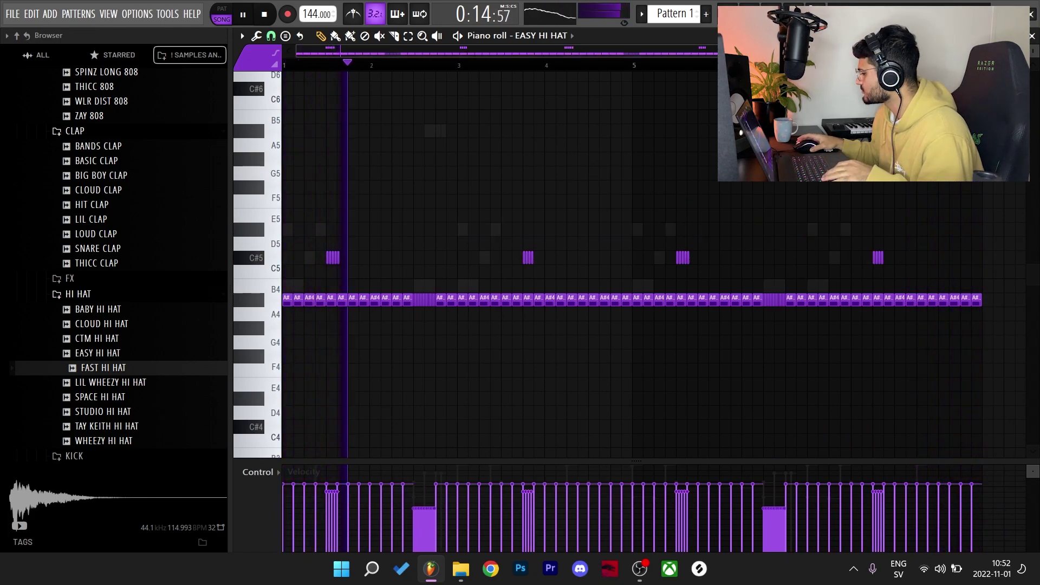
Play the beat and review the EASY HI HAT rolls across the whole pattern and alongside the other channels.
scroll(667, 75, "down", 2)
scroll(599, 192, "down", 1, "alt")
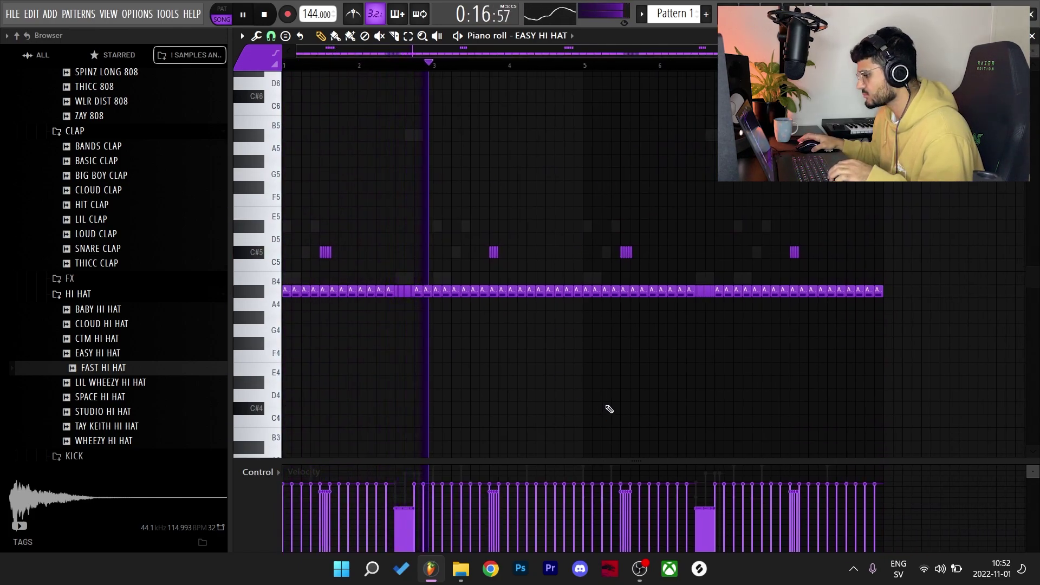
scroll(607, 395, "up", 1)
scroll(605, 392, "down", 3)
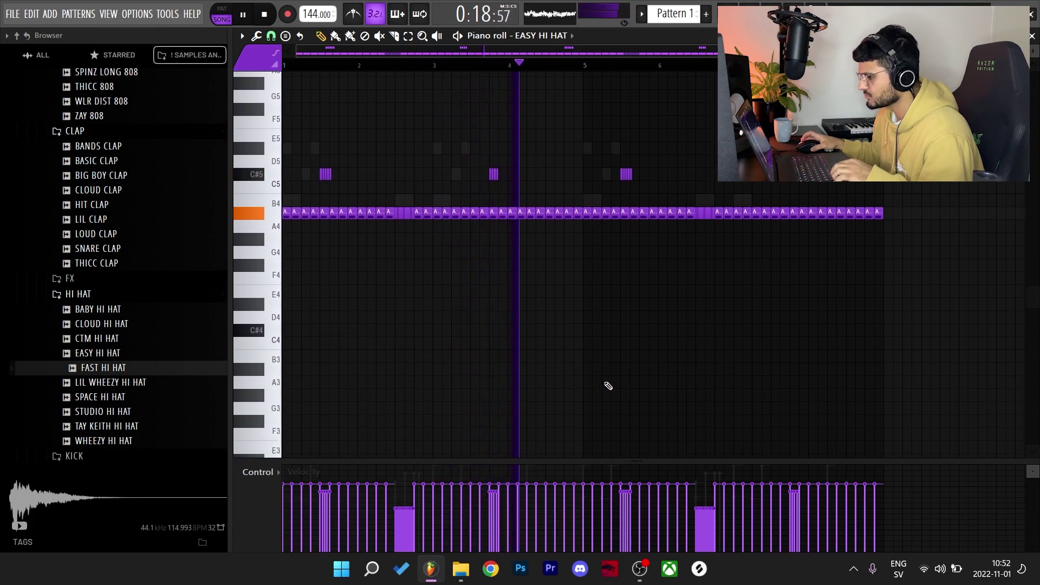
scroll(607, 388, "up", 3)
left_click(1032, 36)
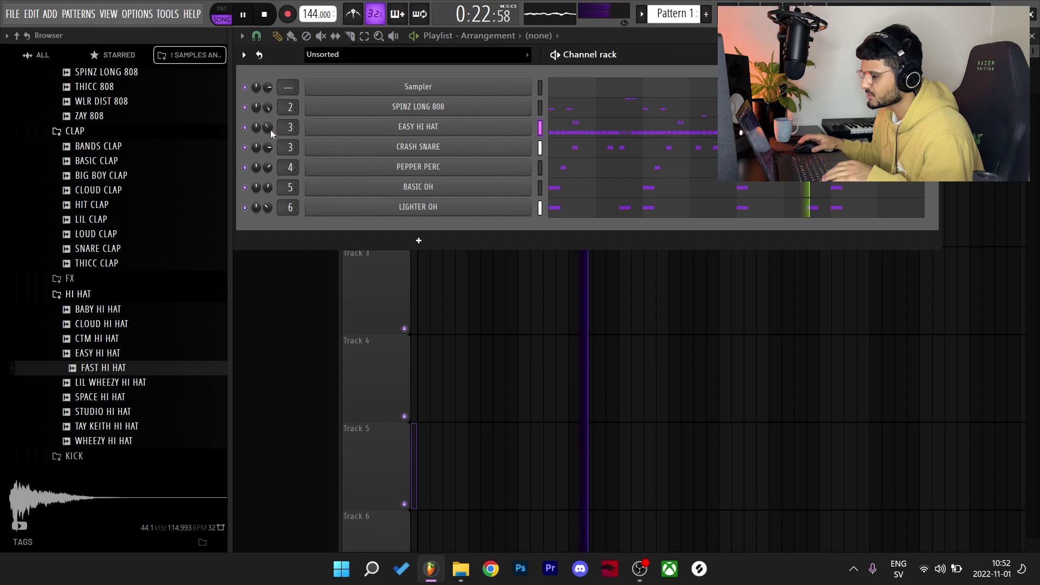
left_click(631, 129)
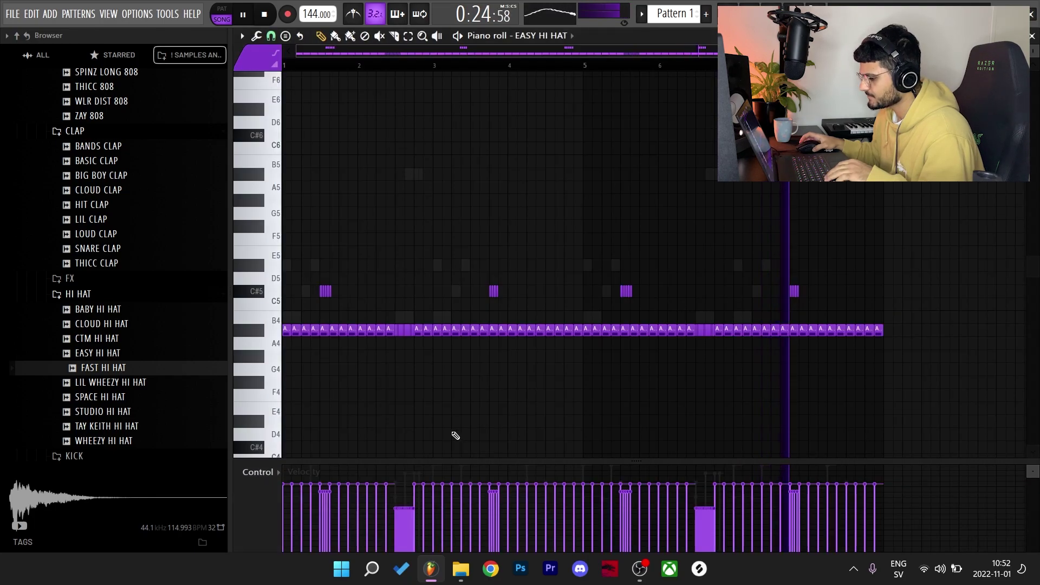
scroll(487, 417, "up", 1)
scroll(528, 403, "down", 1)
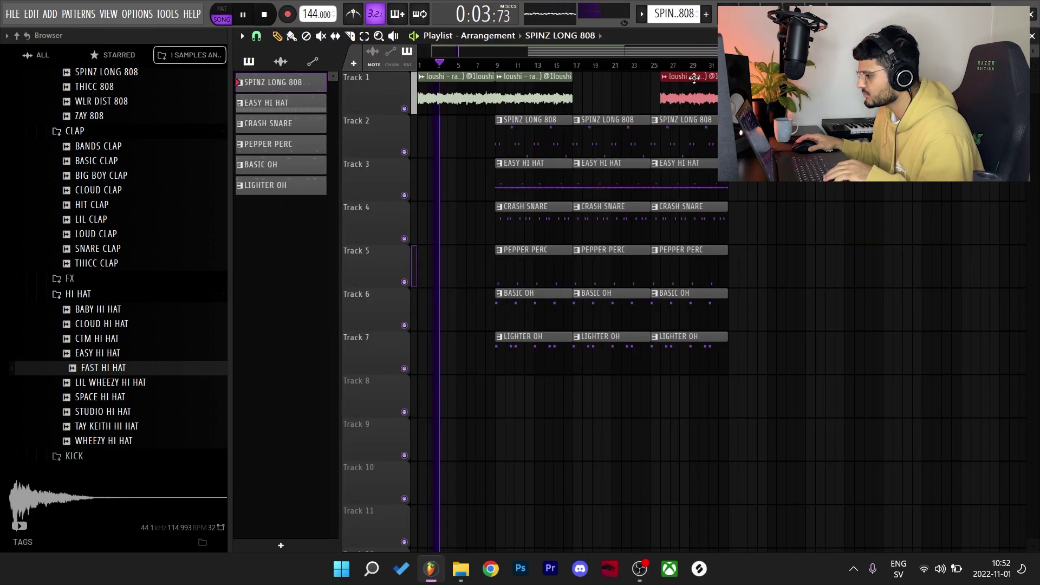
Fill the bar 17 gap on Track 1 with the rattle snake loop and duplicate the bar 25 to 32 section to bar 33.
left_click(594, 87)
left_click_drag(594, 87, 600, 86)
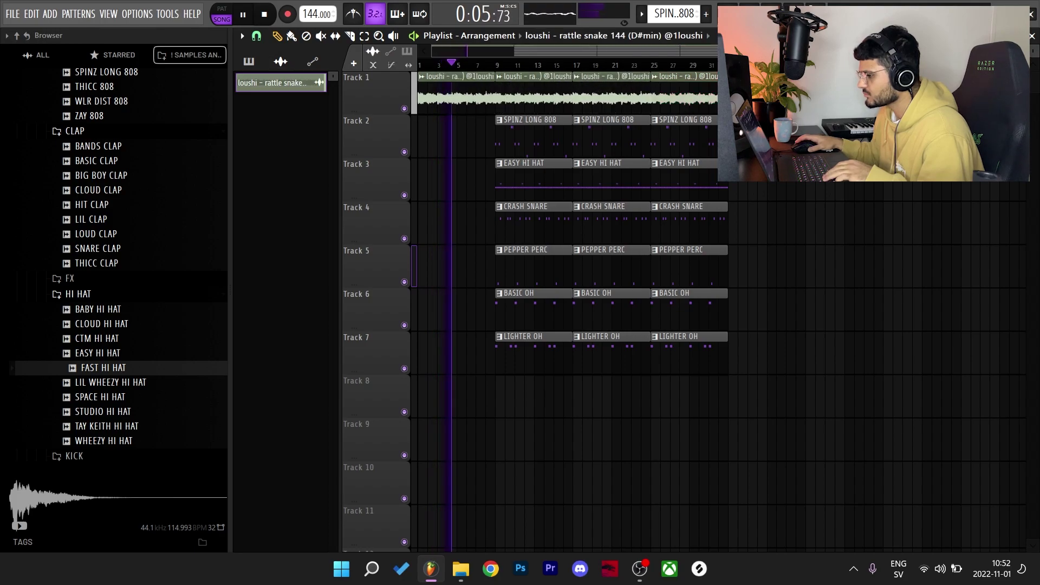
scroll(591, 65, "down", 1)
scroll(563, 135, "down", 2)
left_click_drag(684, 322, 631, 128)
key("ctrl+b")
Delete the drum clips on Tracks 2 to 7 from bar 25 up to bar 33.
left_click_drag(652, 325, 607, 104)
right_click(627, 122)
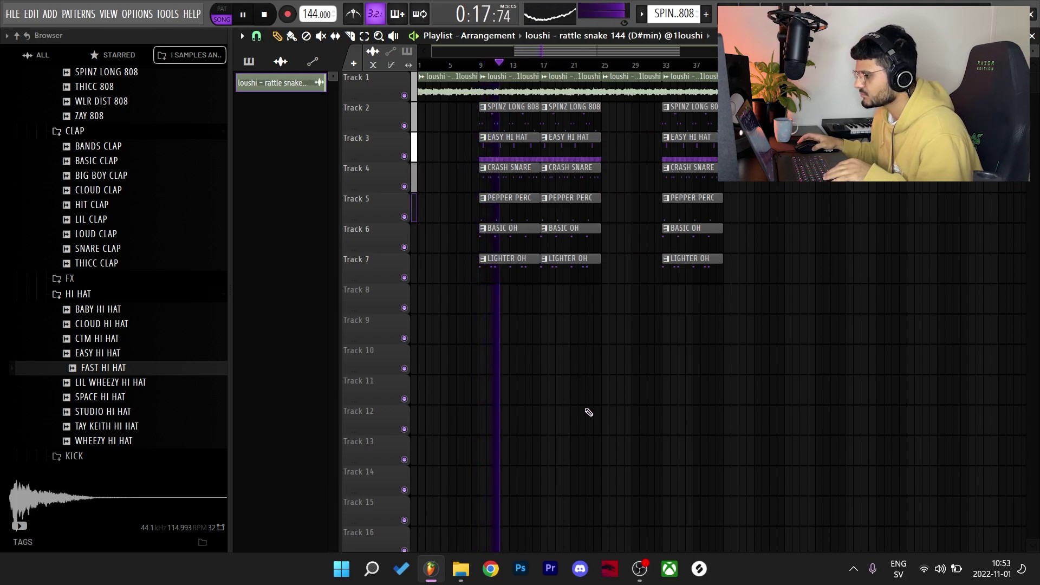
scroll(594, 71, "down", 1)
scroll(510, 345, "up", 4)
scroll(602, 79, "down", 2)
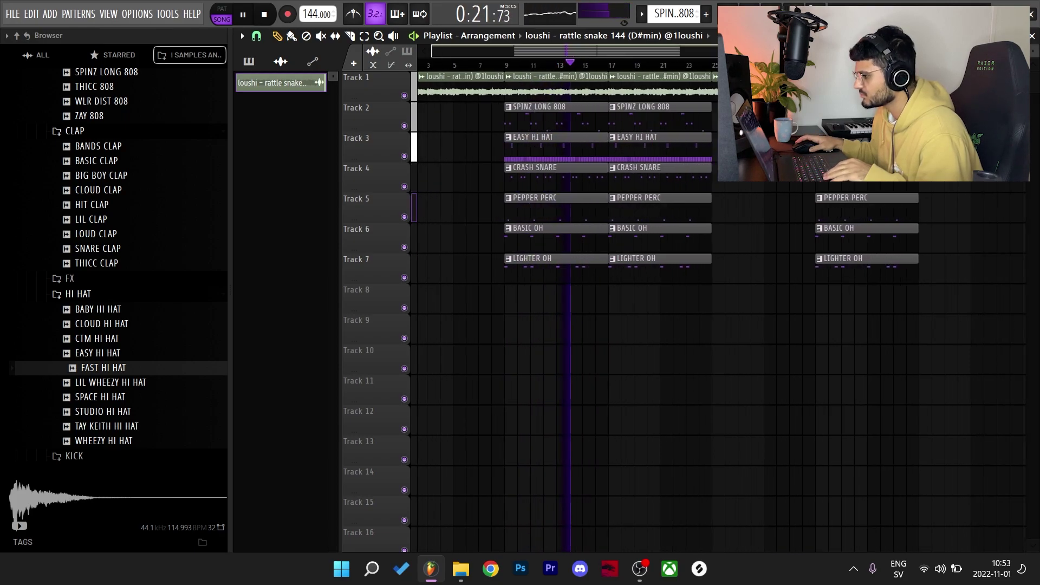
scroll(603, 274, "up", 4)
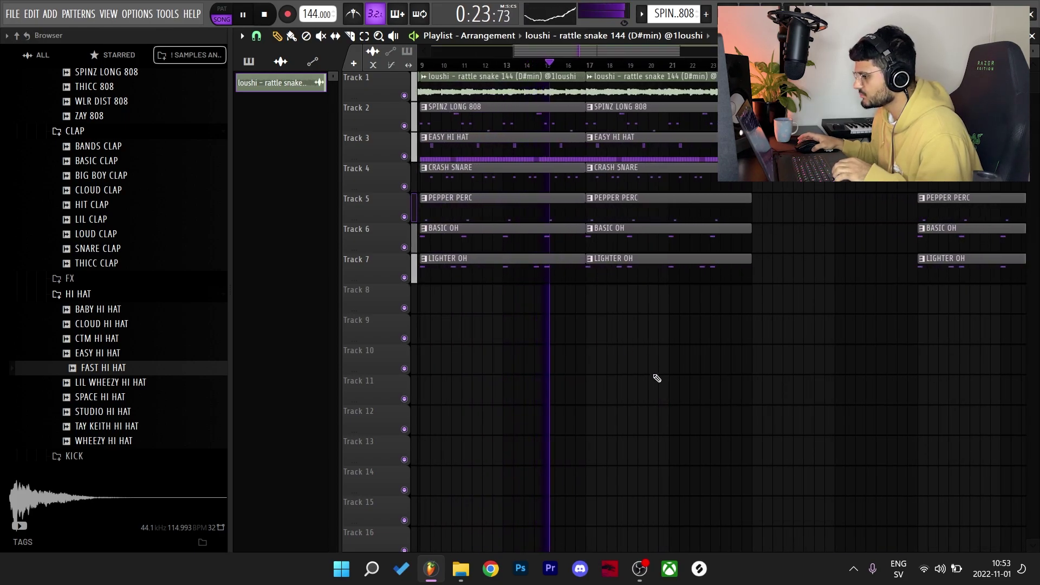
scroll(618, 81, "down", 3)
scroll(638, 197, "right", 2)
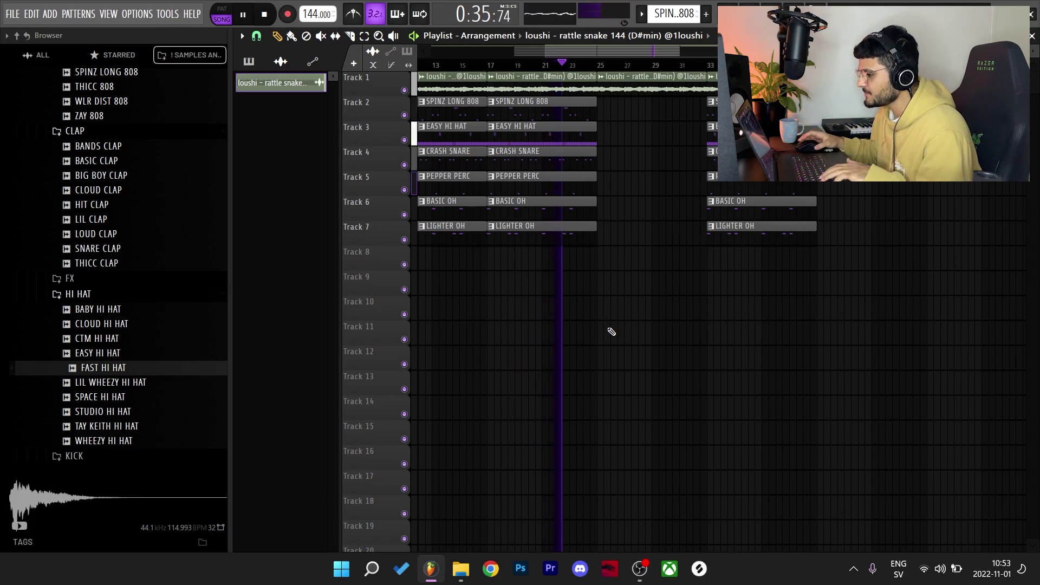
Copy the PEPPER PERC, BASIC OH and LIGHTER OH clips from bar 17 to bar 25, without a CRASH SNARE clip.
left_click_drag(602, 267, 566, 166)
key("ctrl+b")
right_click(647, 157)
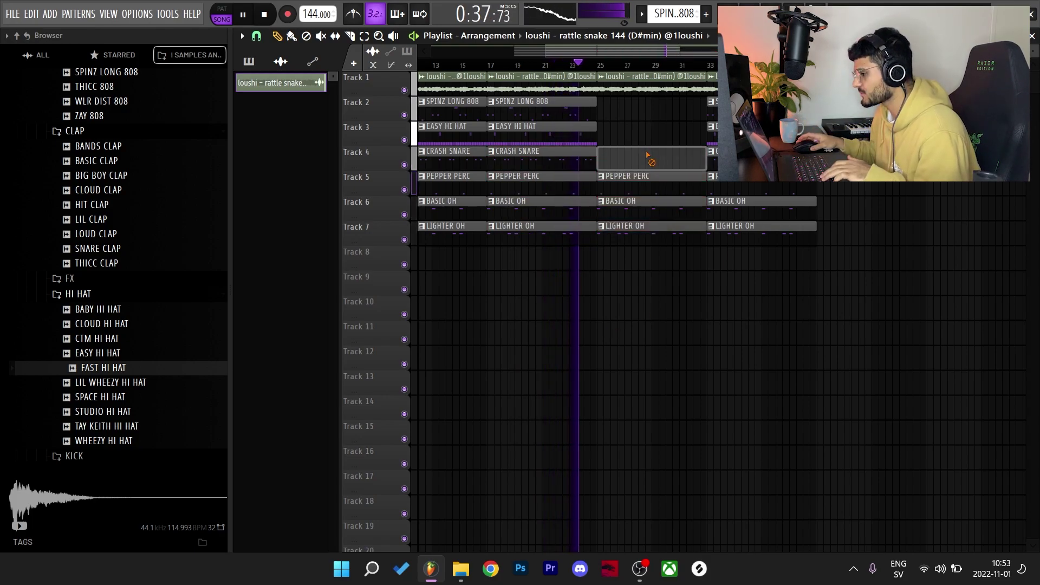
scroll(657, 236, "down", 2)
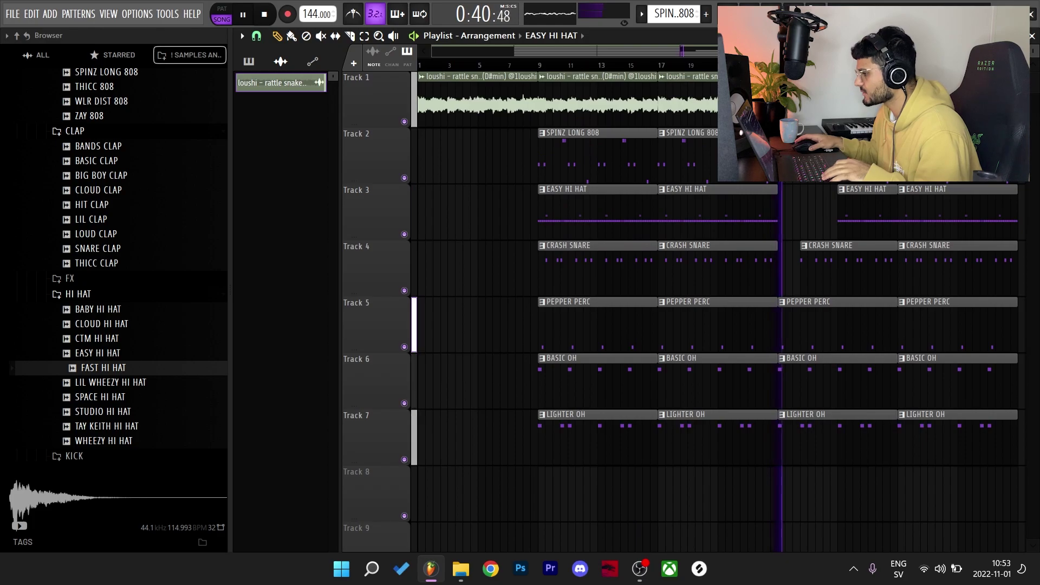
Shorten the drum clips in the section from bar 25 so they all end at bar 32, and play back the arrangement.
scroll(683, 325, "down", 2)
scroll(689, 304, "down", 3)
left_click_drag(689, 304, 700, 114)
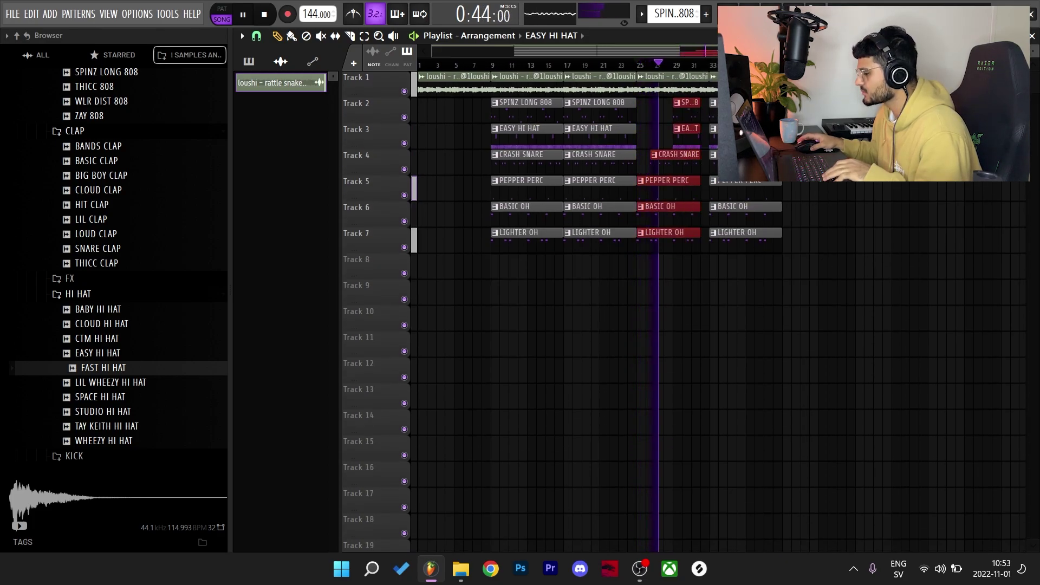
scroll(846, 283, "down", 1)
key("ctrl+d")
scroll(717, 311, "up", 2)
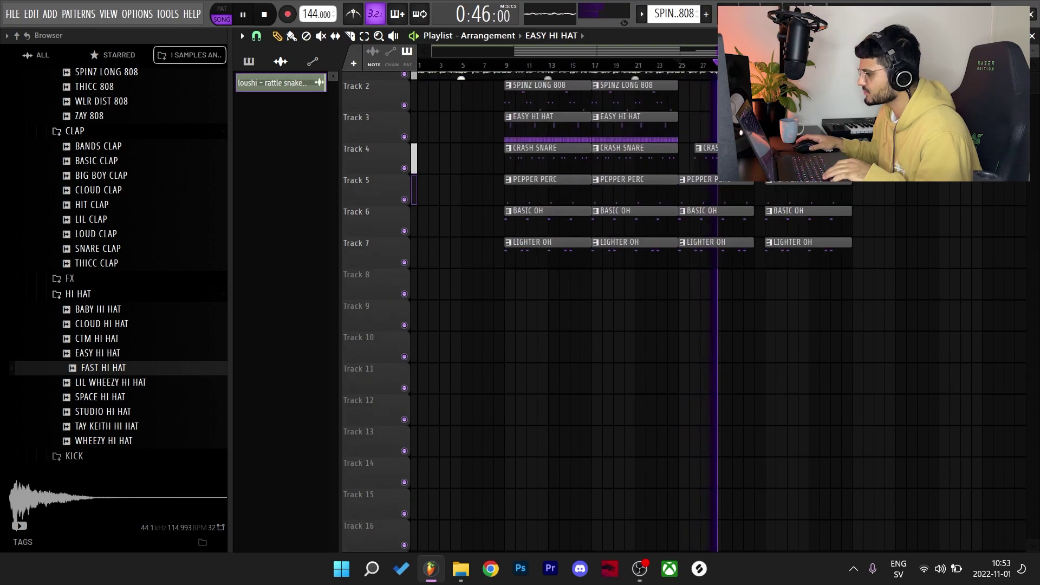
scroll(691, 206, "down", 2)
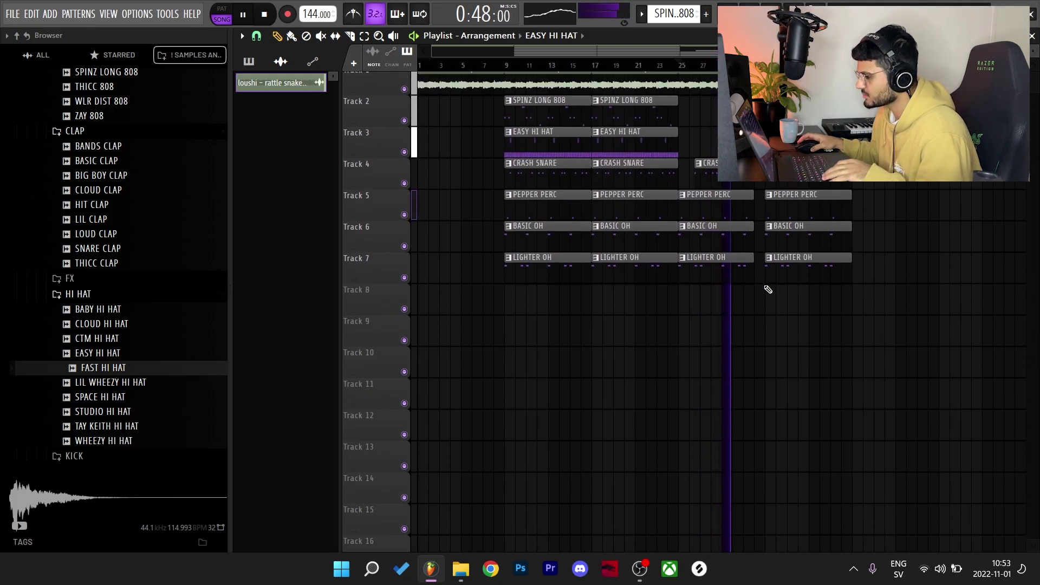
scroll(771, 201, "down", 2)
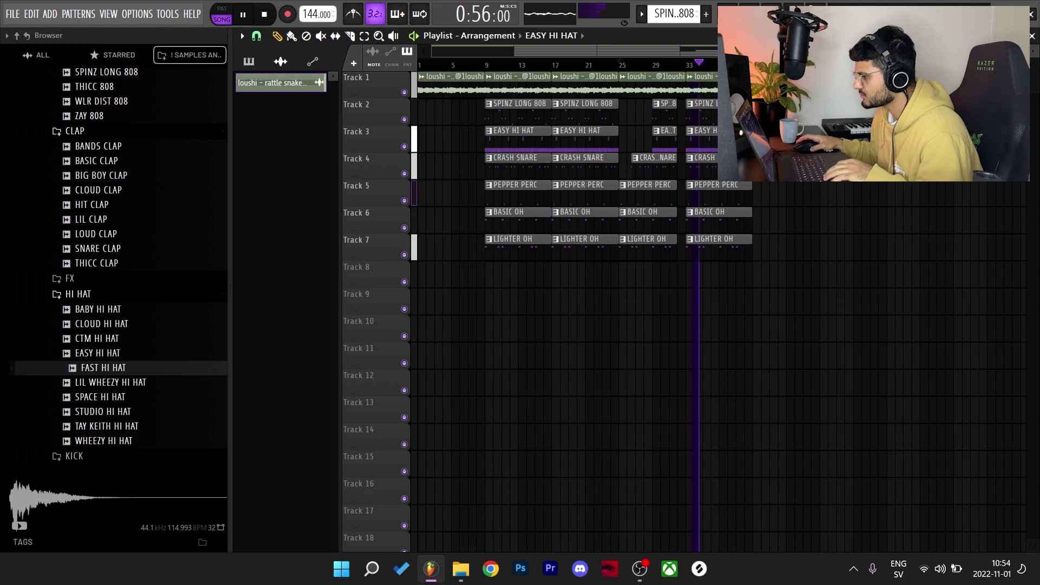
scroll(731, 244, "down", 2)
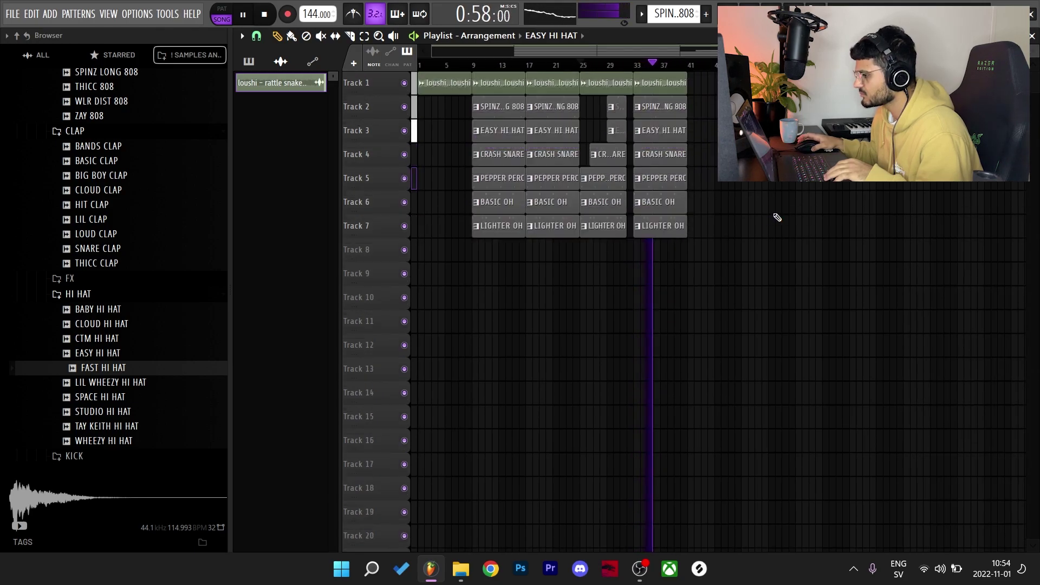
Copy the CRASH SNARE and PEPPER PERC clips from bar 17 to bar 41, and the bar 9 to 24 drum section to bar 49.
right_click(777, 217, "ctrl")
scroll(777, 218, "down", 2)
scroll(455, 90, "down", 3)
left_click(455, 90)
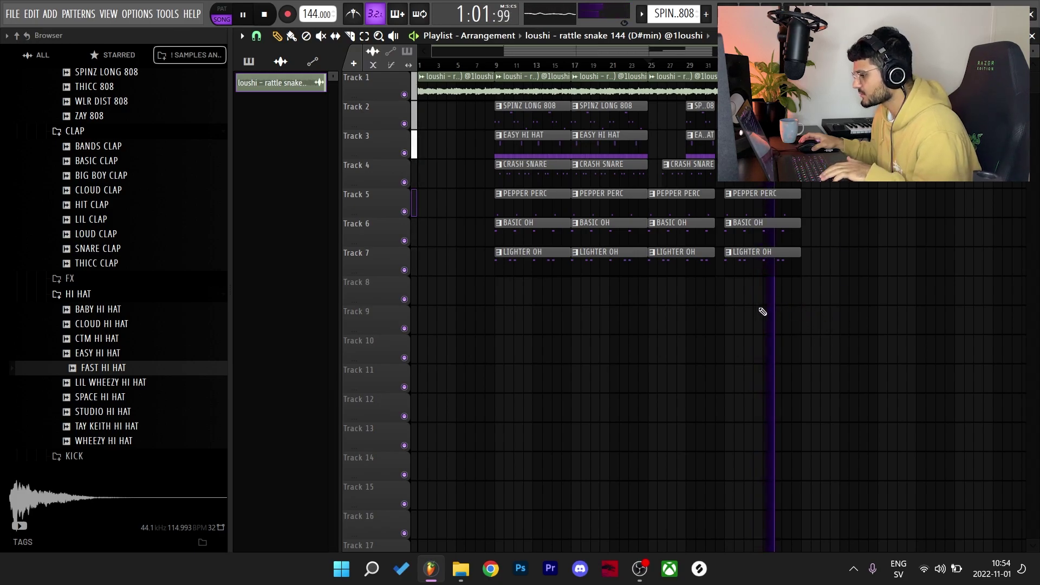
left_click(611, 173, "ctrl")
left_click(606, 197)
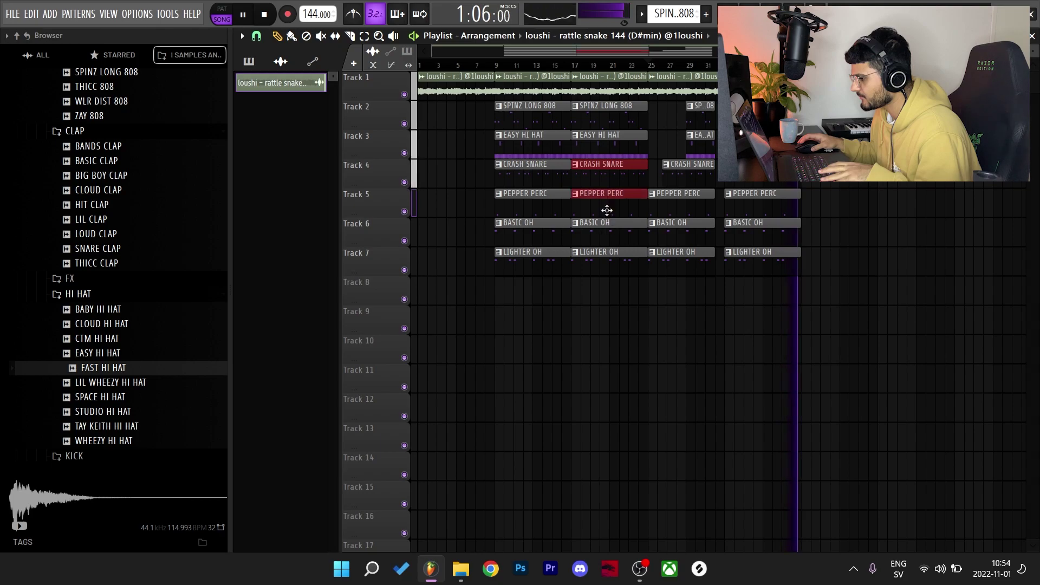
left_click(808, 196)
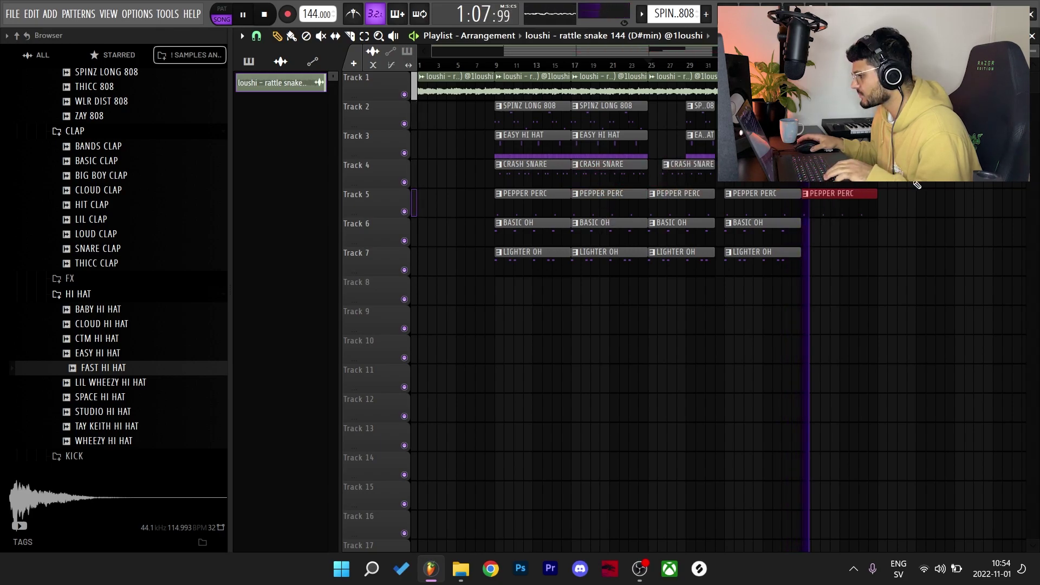
scroll(648, 173, "down", 2)
left_click_drag(565, 304, 767, 88)
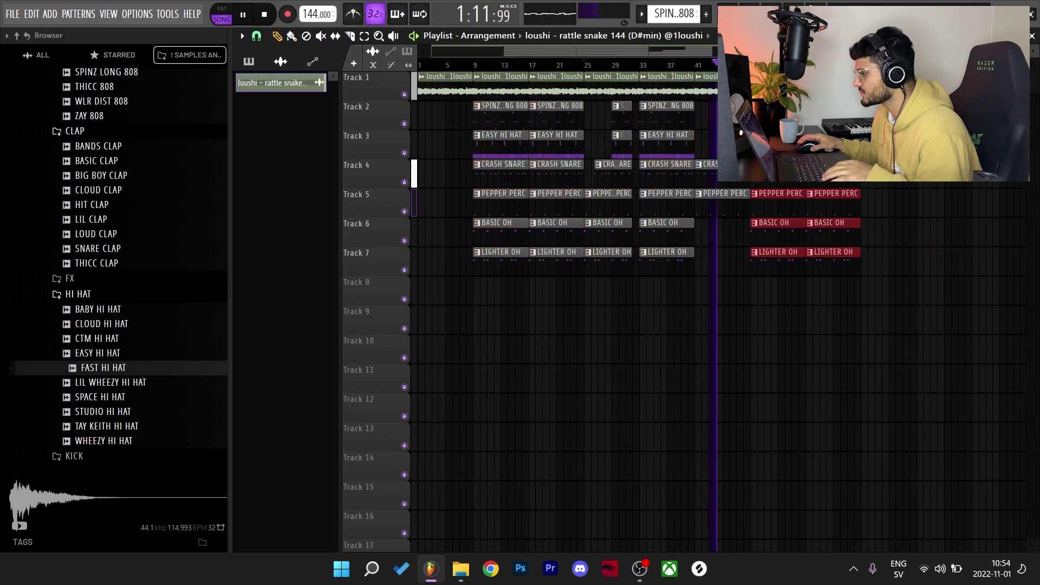
Duplicate the section from bar 25 through bar 64 to bar 65, and the last eight-bar section to bar 105.
scroll(721, 228, "down", 1)
left_click_drag(882, 362, 550, 74)
key("ctrl+b")
left_click_drag(1002, 333, 955, 163)
key("ctrl+b")
Create an automation clip for the Master volume on Track 8, and open the options of its end point.
key("F9")
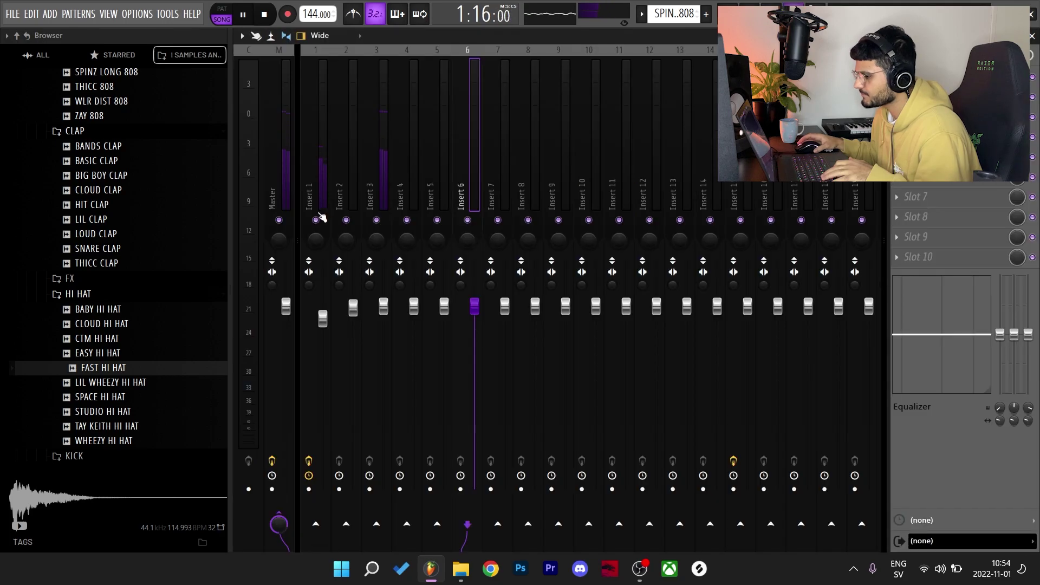
right_click(288, 306)
left_click(331, 395)
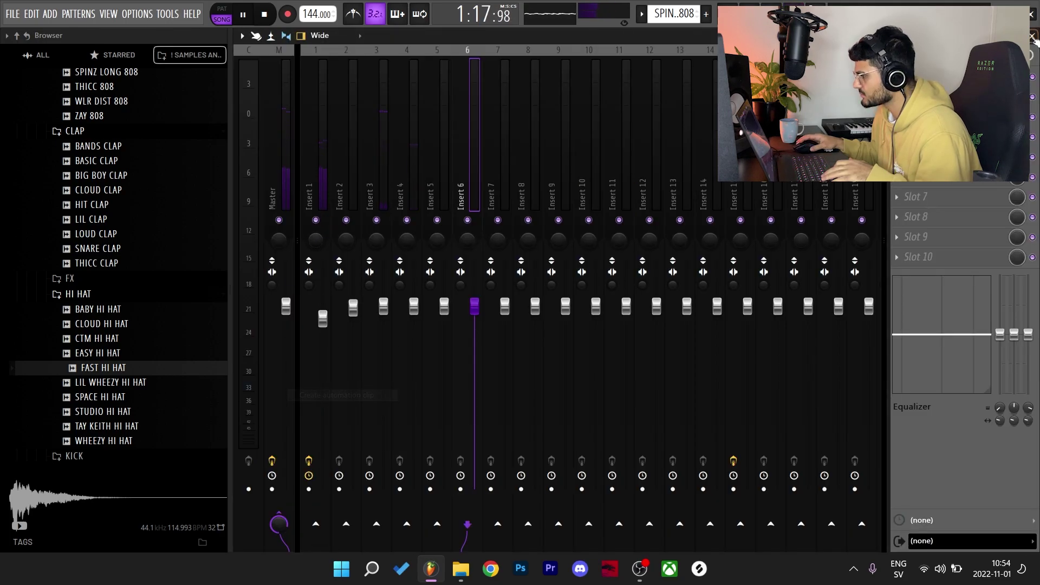
right_click(715, 353)
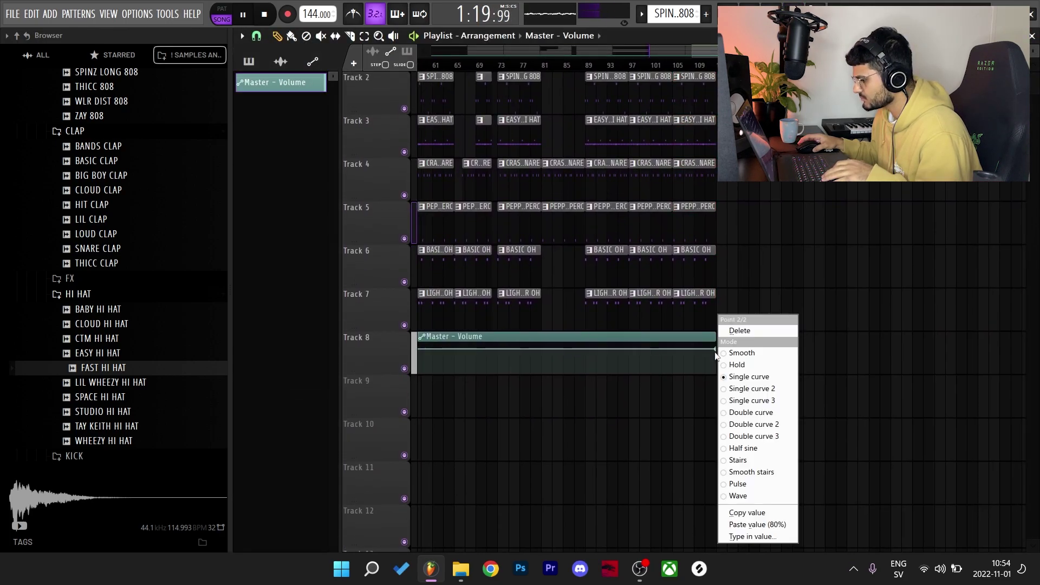